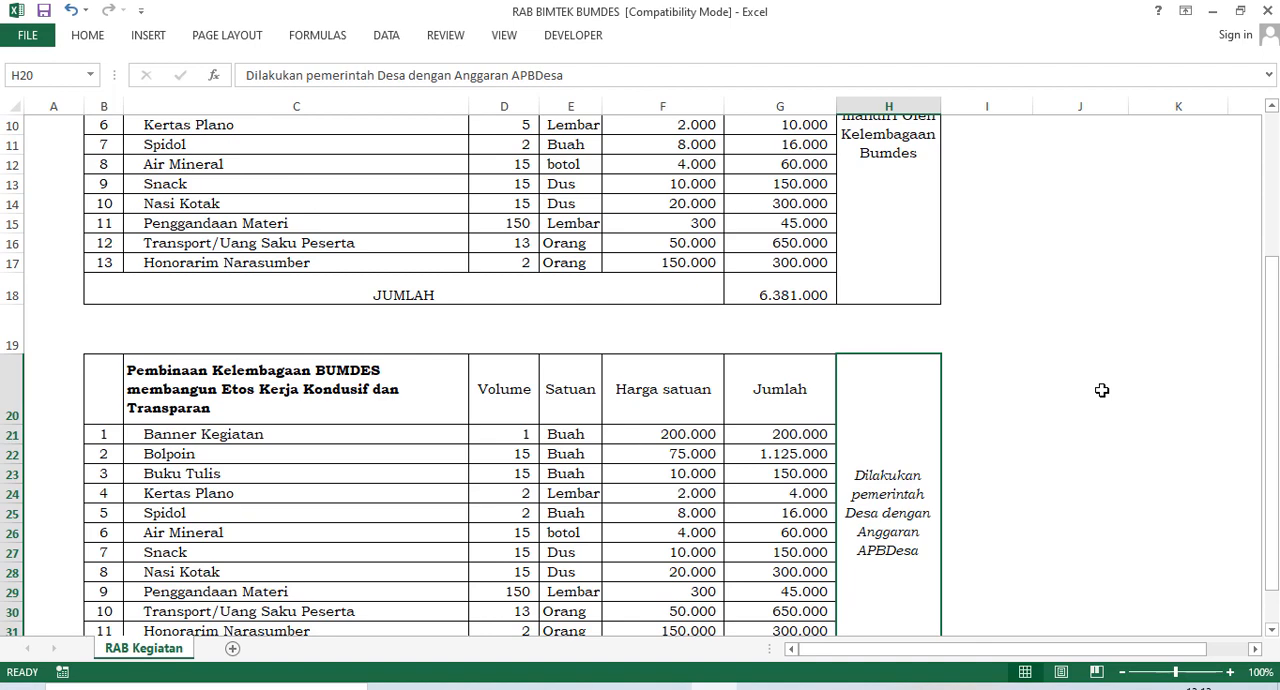
# Widen the empty column A beside the budget tables.
pyautogui.scroll(3, 1101, 390)
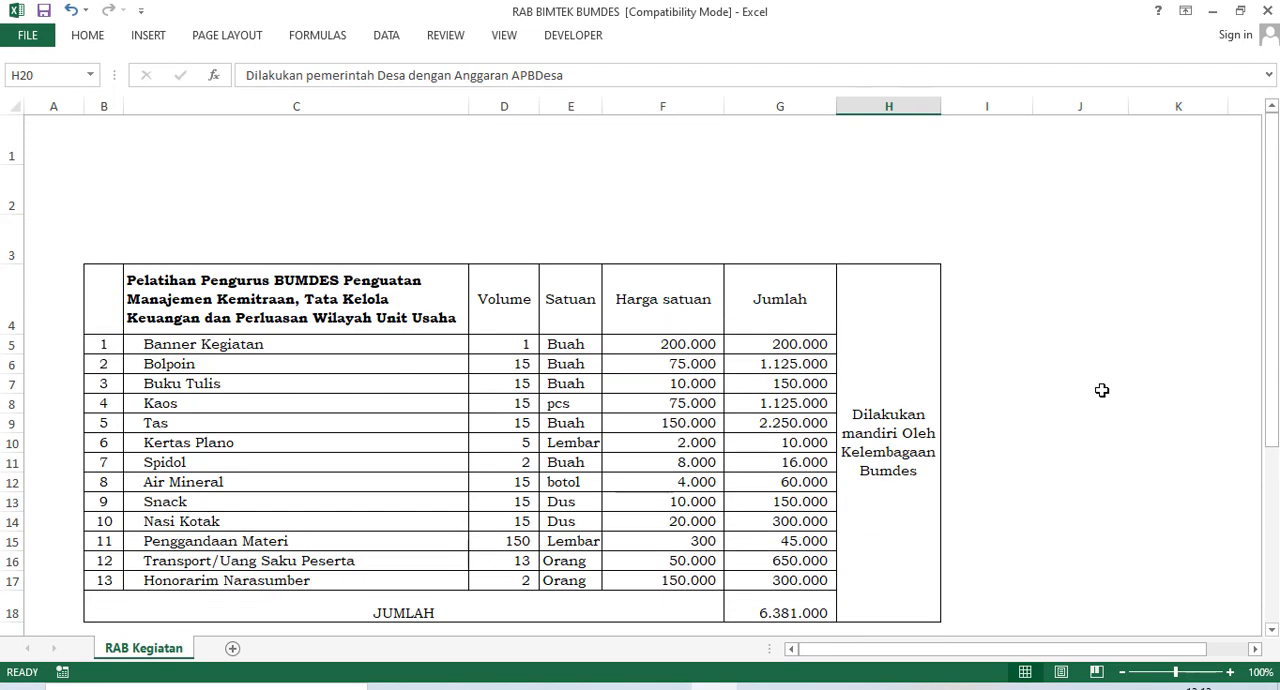
pyautogui.scroll(-2, 1101, 390)
pyautogui.scroll(2, 430, 454)
pyautogui.moveTo(82, 107); pyautogui.dragTo(172, 107)
# Look over both budget tables, the BUMDES management training and the BUMDES institutional development activity.
pyautogui.scroll(-1, 355, 210)
pyautogui.scroll(-1, 360, 215)
pyautogui.scroll(2, 363, 220)
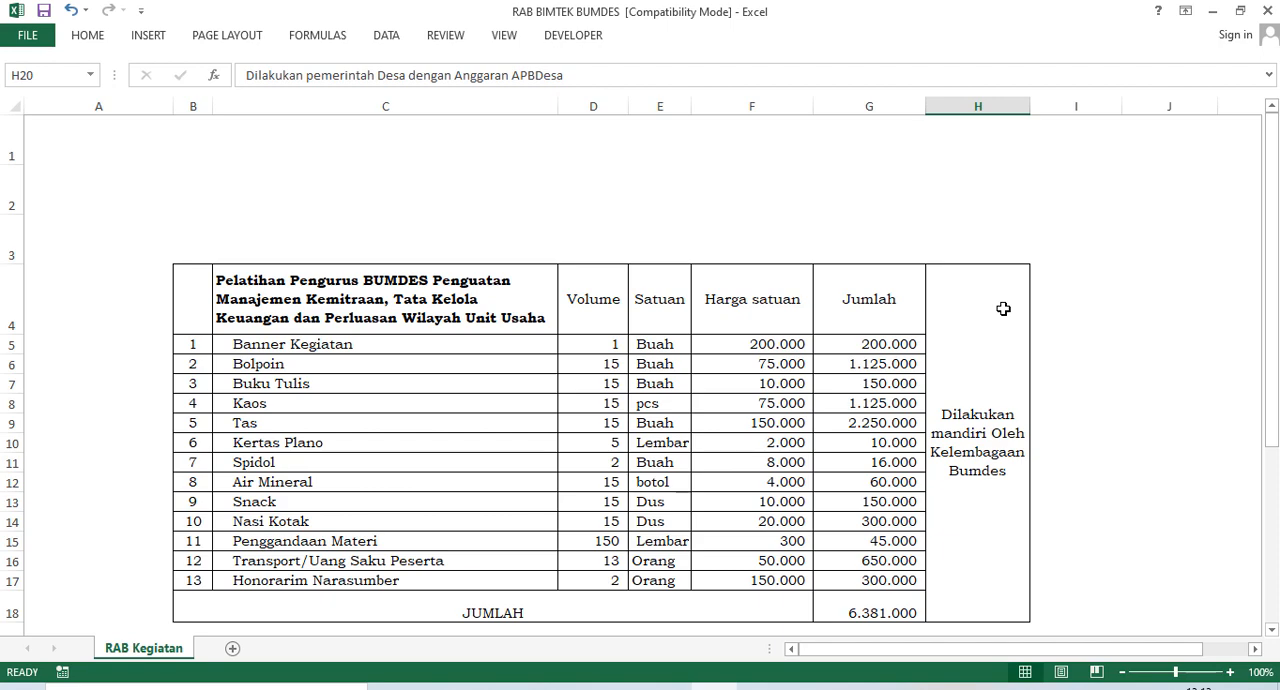
pyautogui.scroll(-1, 1010, 316)
pyautogui.scroll(1, 1014, 320)
pyautogui.scroll(-1, 1074, 342)
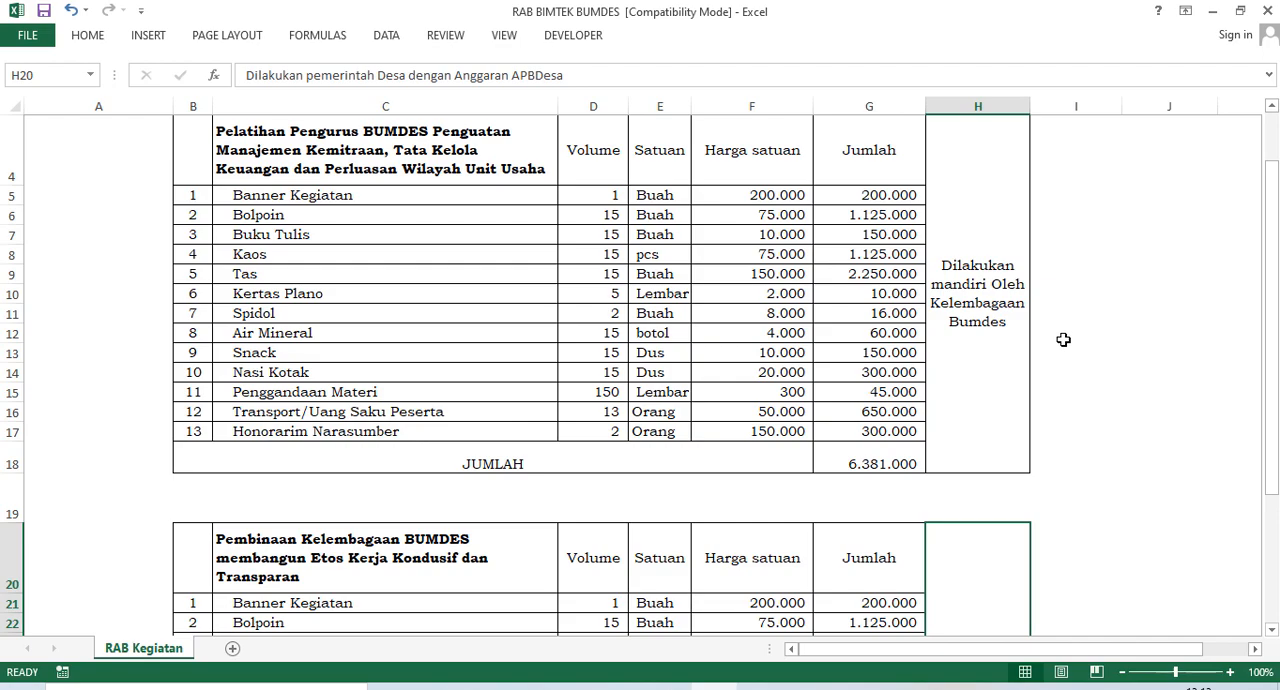
pyautogui.scroll(-2, 948, 318)
pyautogui.scroll(3, 953, 307)
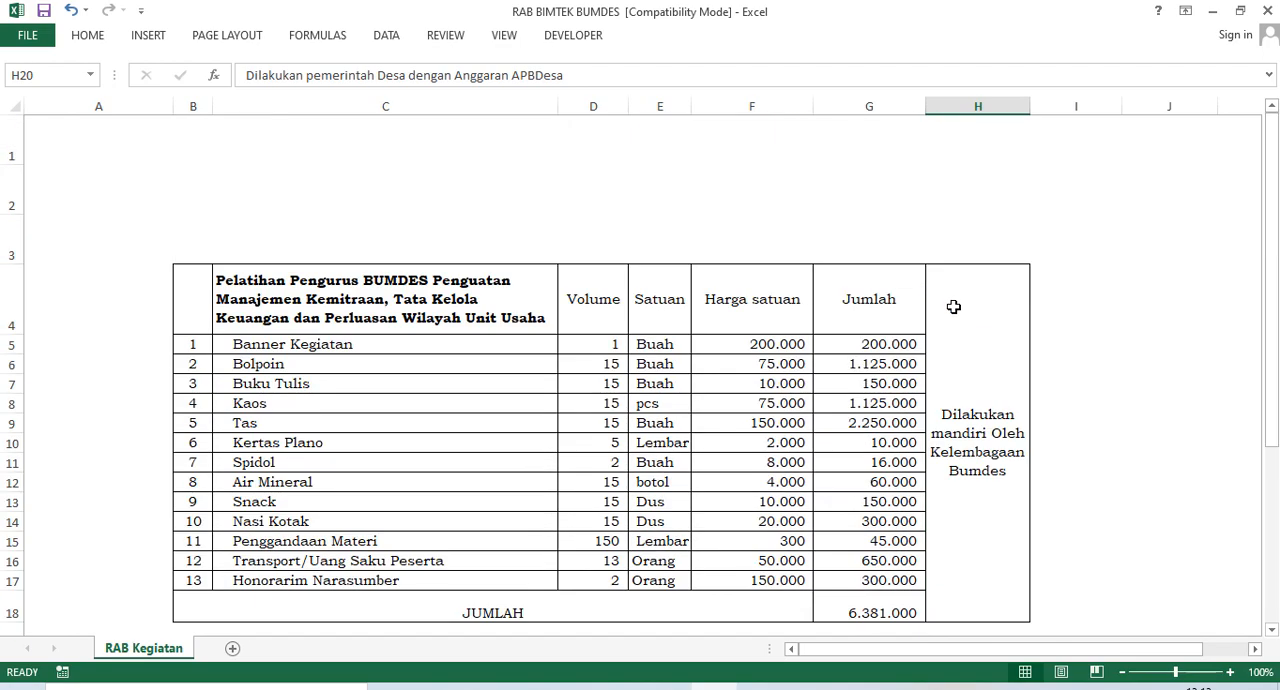
pyautogui.scroll(-1, 954, 305)
pyautogui.scroll(1, 952, 300)
# Compare the notes in column H that say who carries out each of the two activities.
pyautogui.click(997, 461)
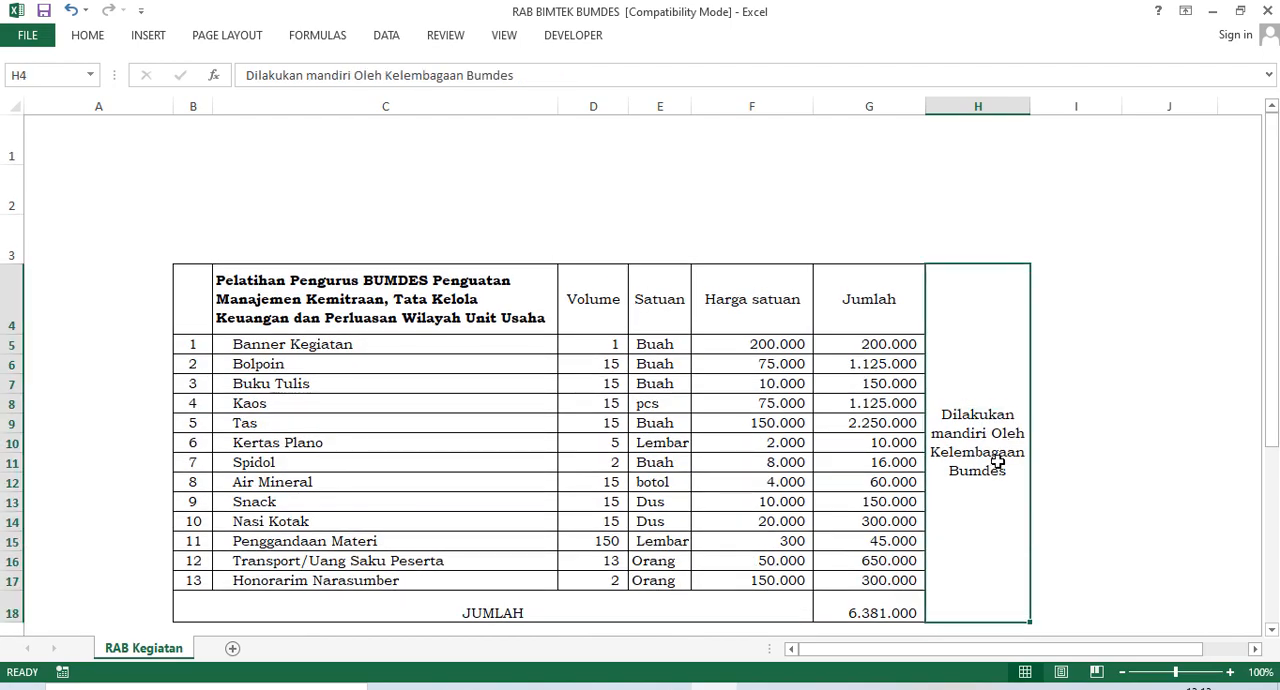
pyautogui.scroll(-1, 972, 414)
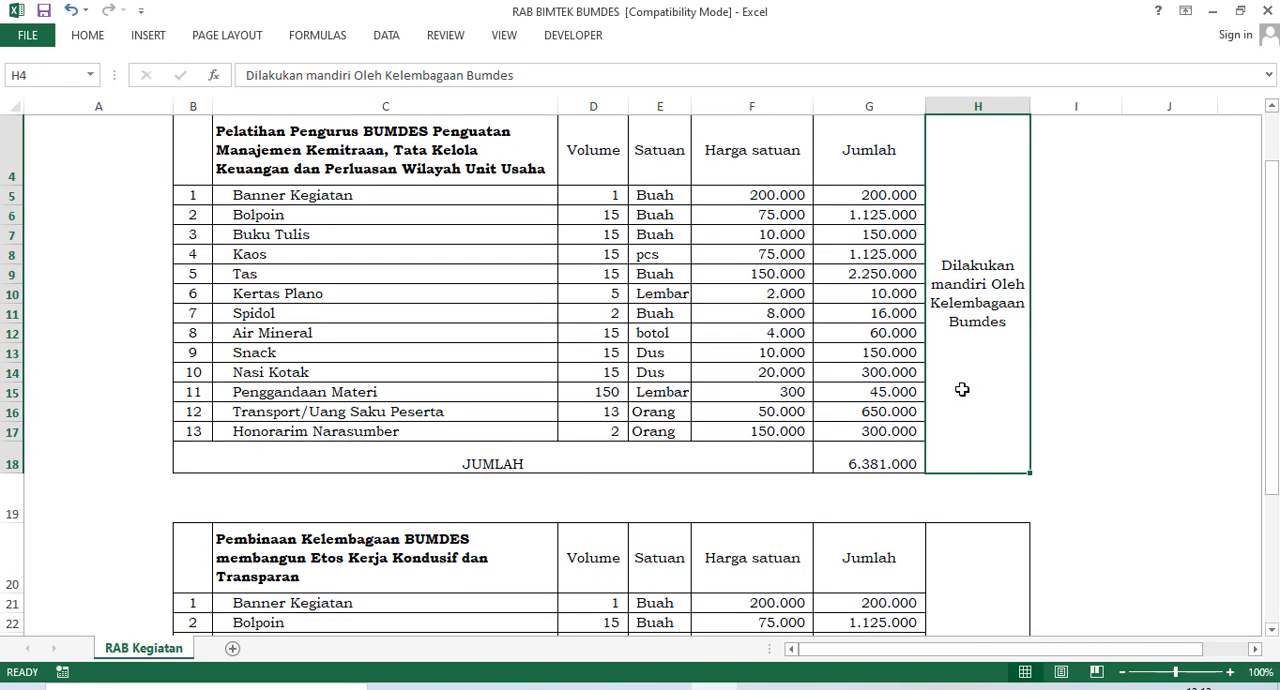
pyautogui.scroll(-2, 962, 389)
pyautogui.scroll(-1, 905, 400)
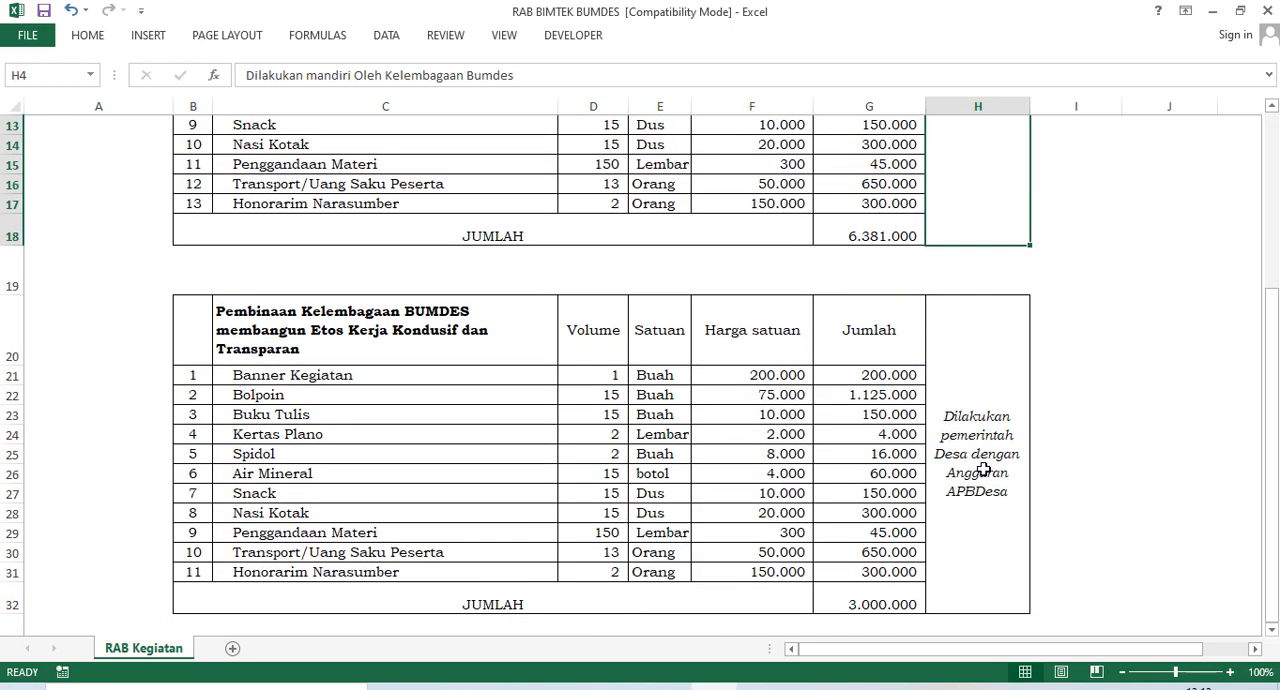
pyautogui.click(1012, 497)
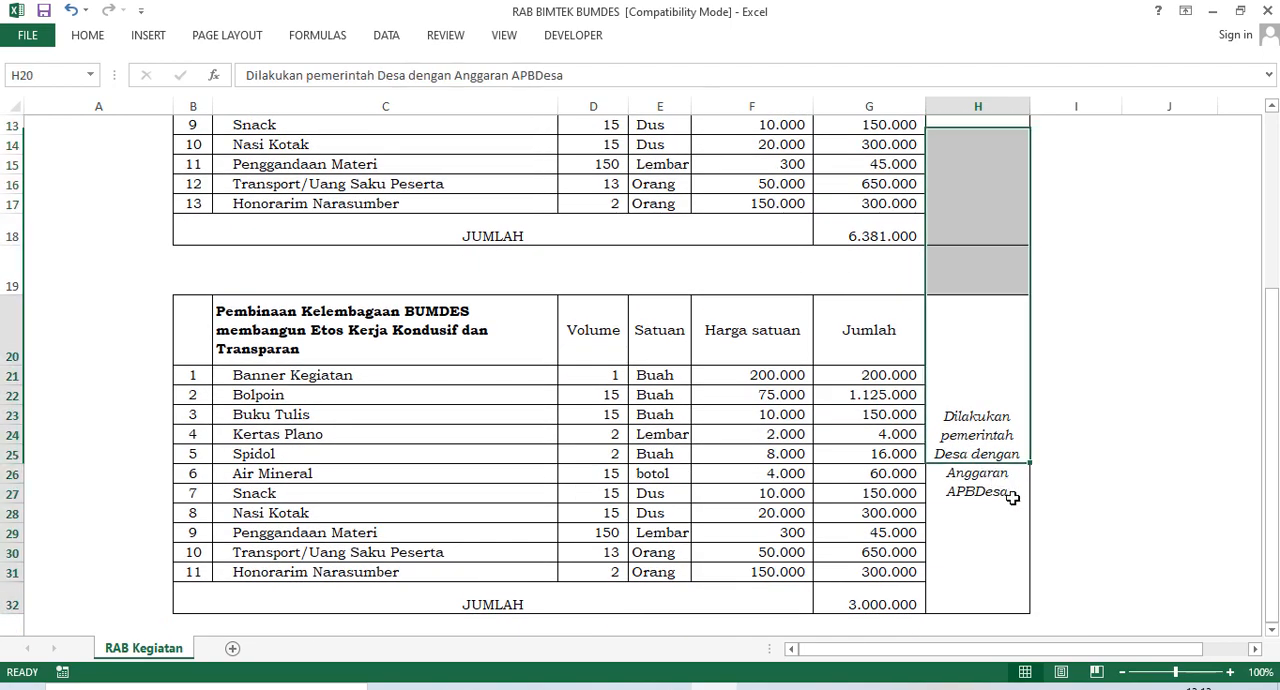
pyautogui.scroll(4, 966, 429)
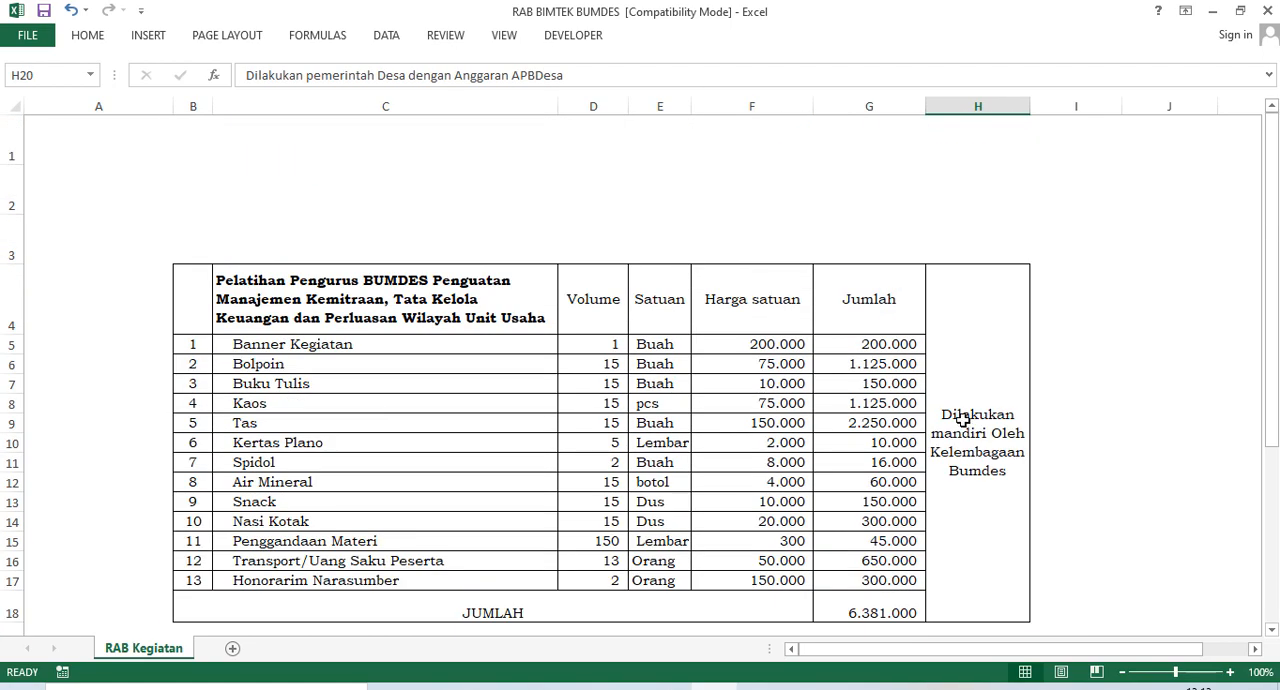
pyautogui.scroll(-1, 962, 420)
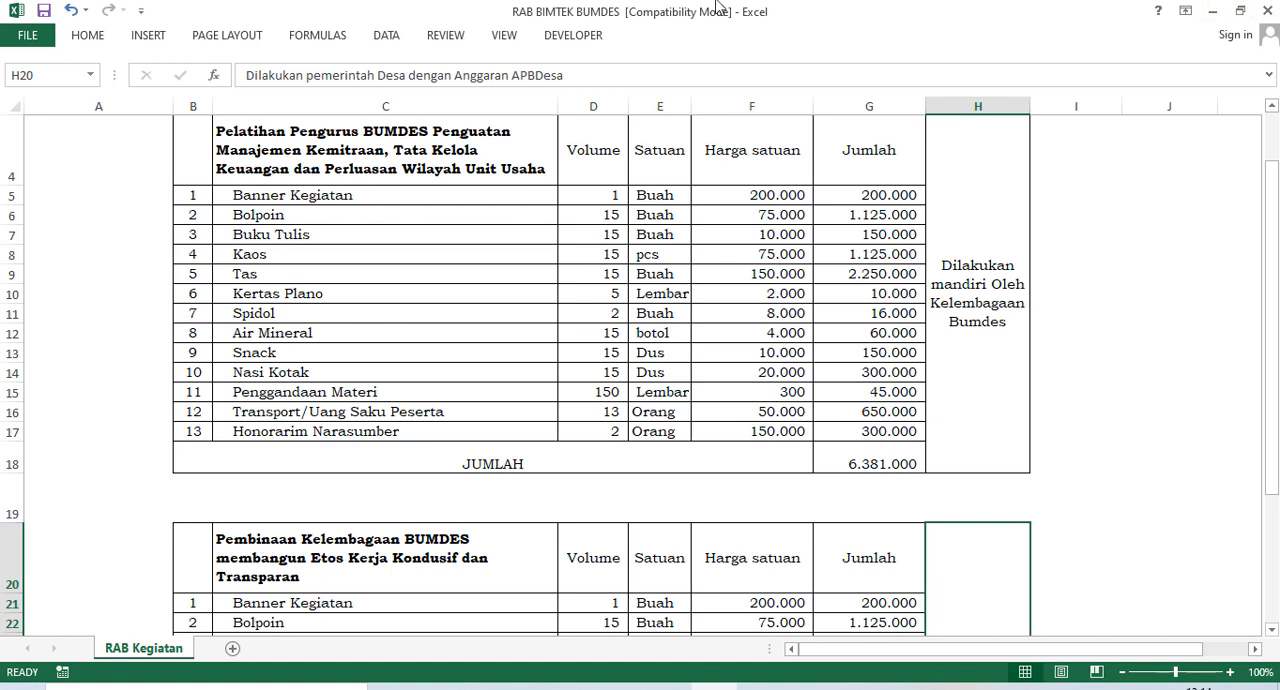
# Examine the full extent of each activity's budget table, B4:H18 and B20:H32, including the training title and its column H note.
pyautogui.click(447, 150)
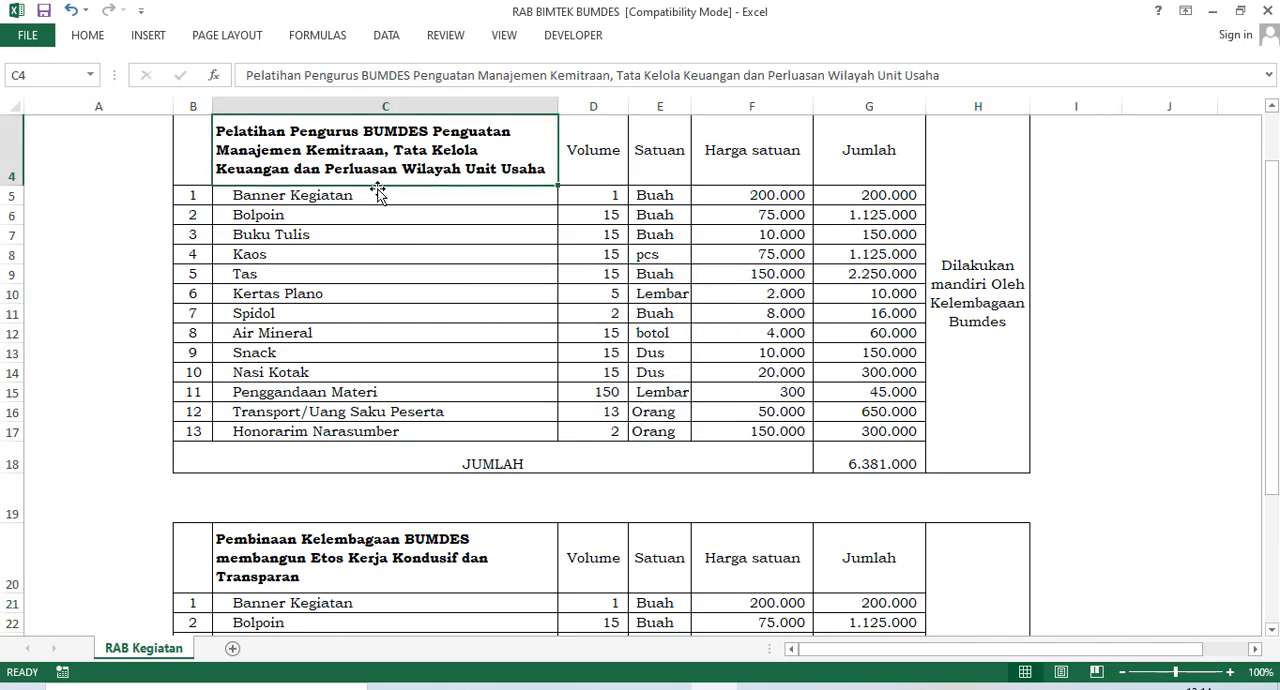
pyautogui.scroll(2, 400, 200)
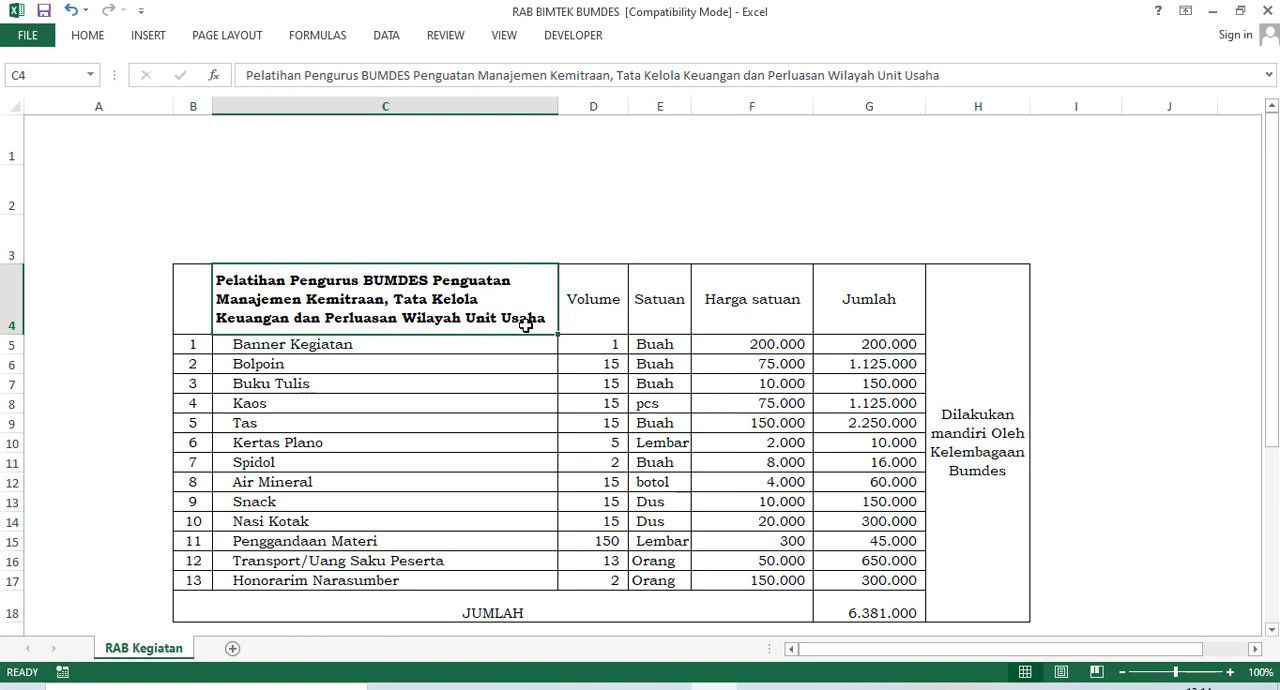
pyautogui.moveTo(206, 298); pyautogui.dragTo(956, 584)
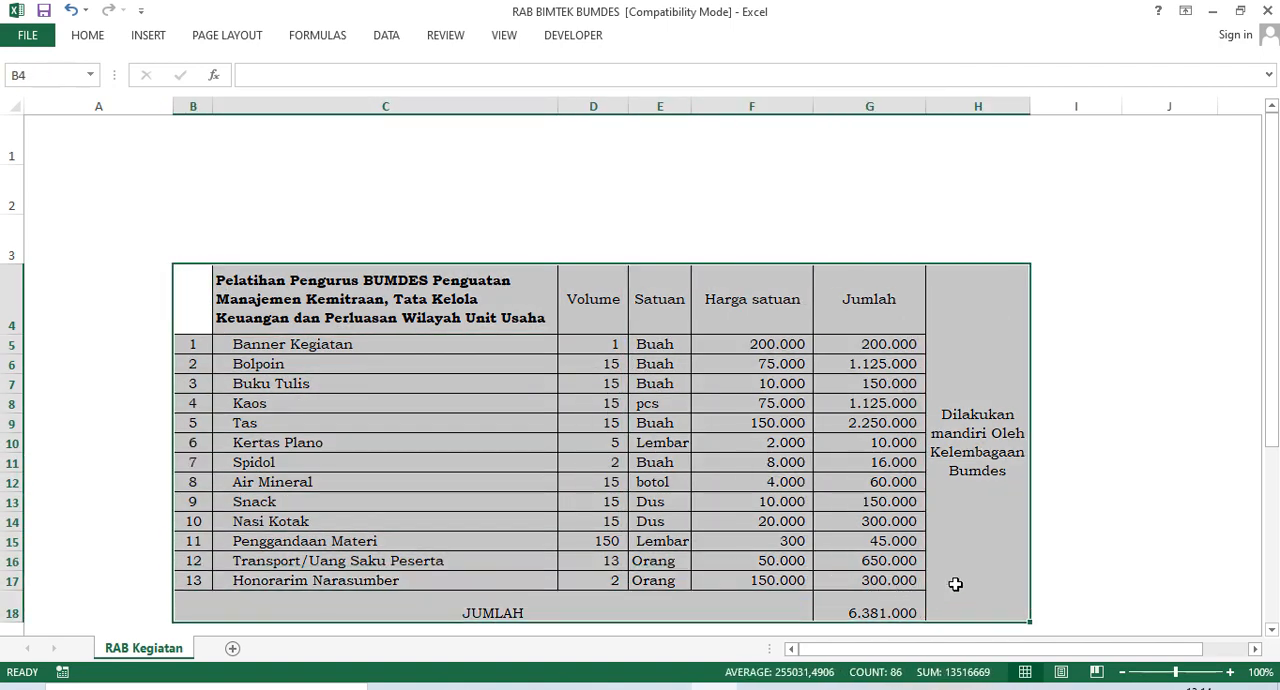
pyautogui.click(990, 487)
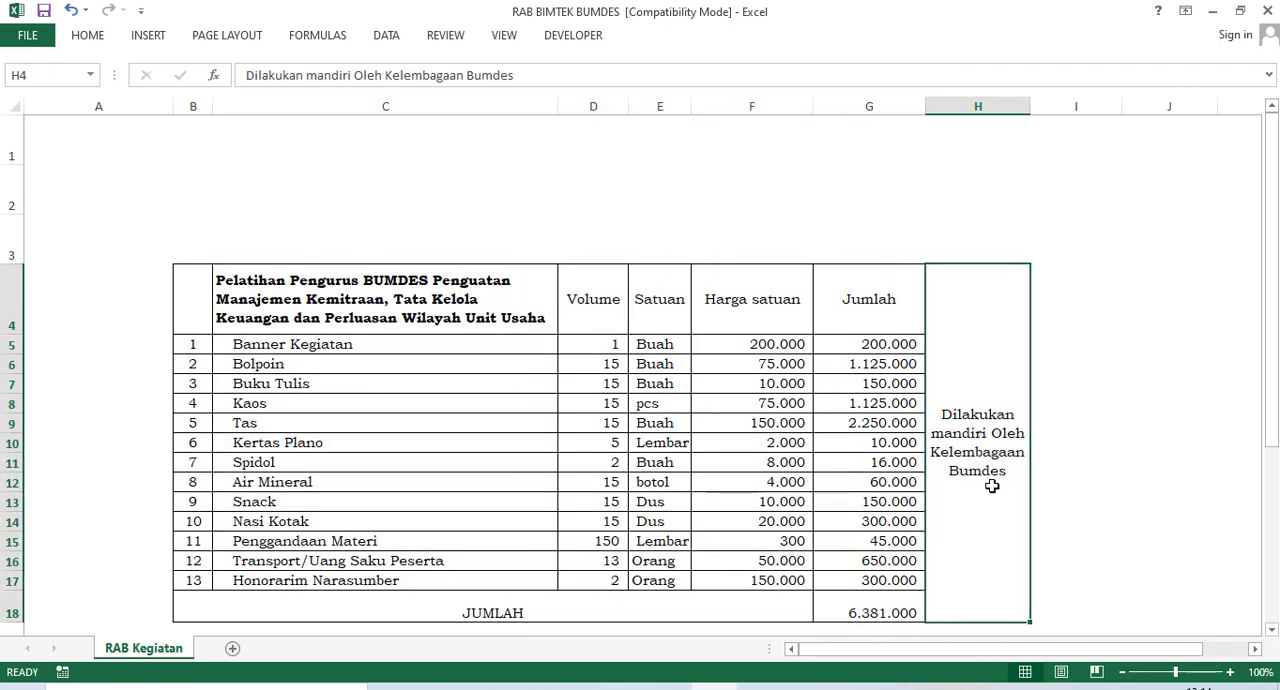
pyautogui.scroll(-3, 992, 486)
pyautogui.scroll(-1, 986, 442)
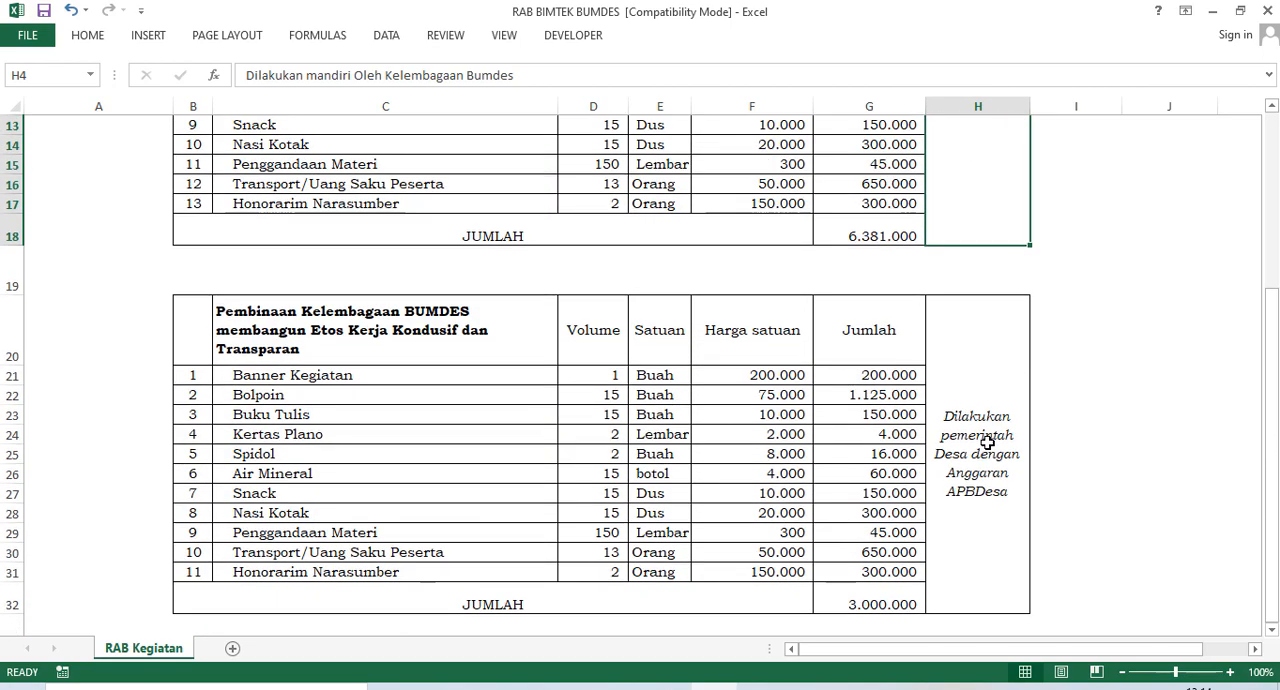
pyautogui.scroll(-1, 986, 442)
pyautogui.scroll(-1, 984, 442)
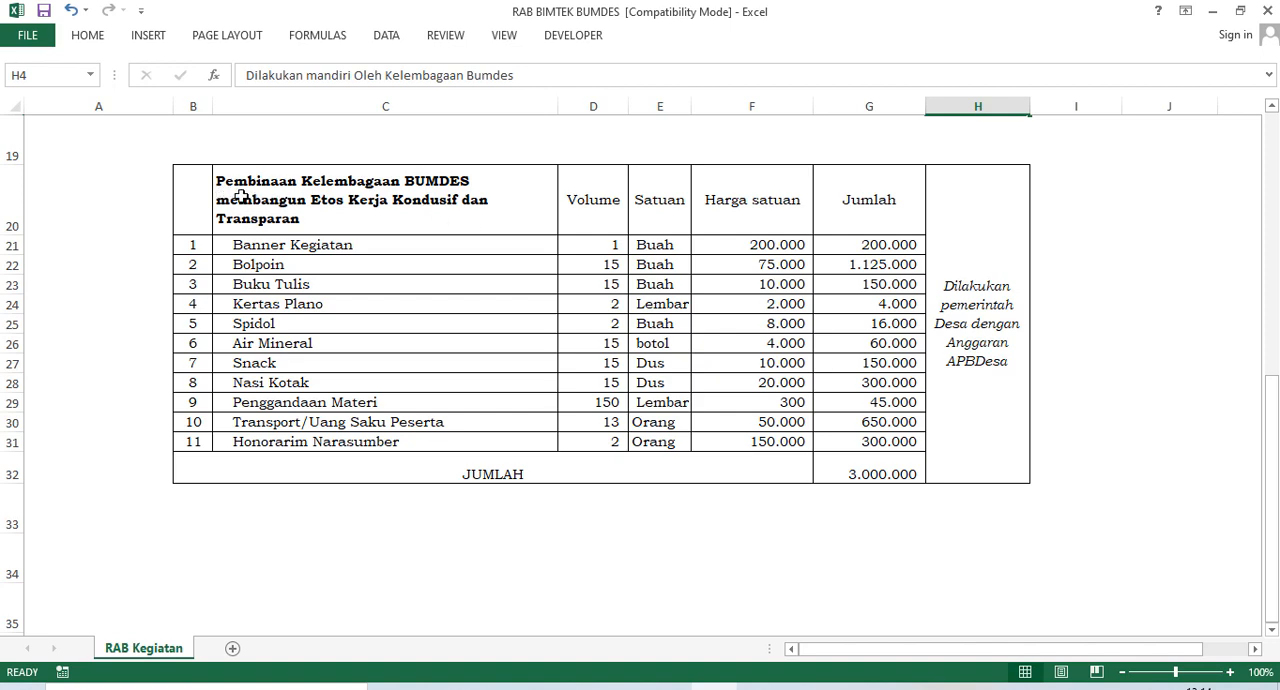
pyautogui.scroll(1, 244, 200)
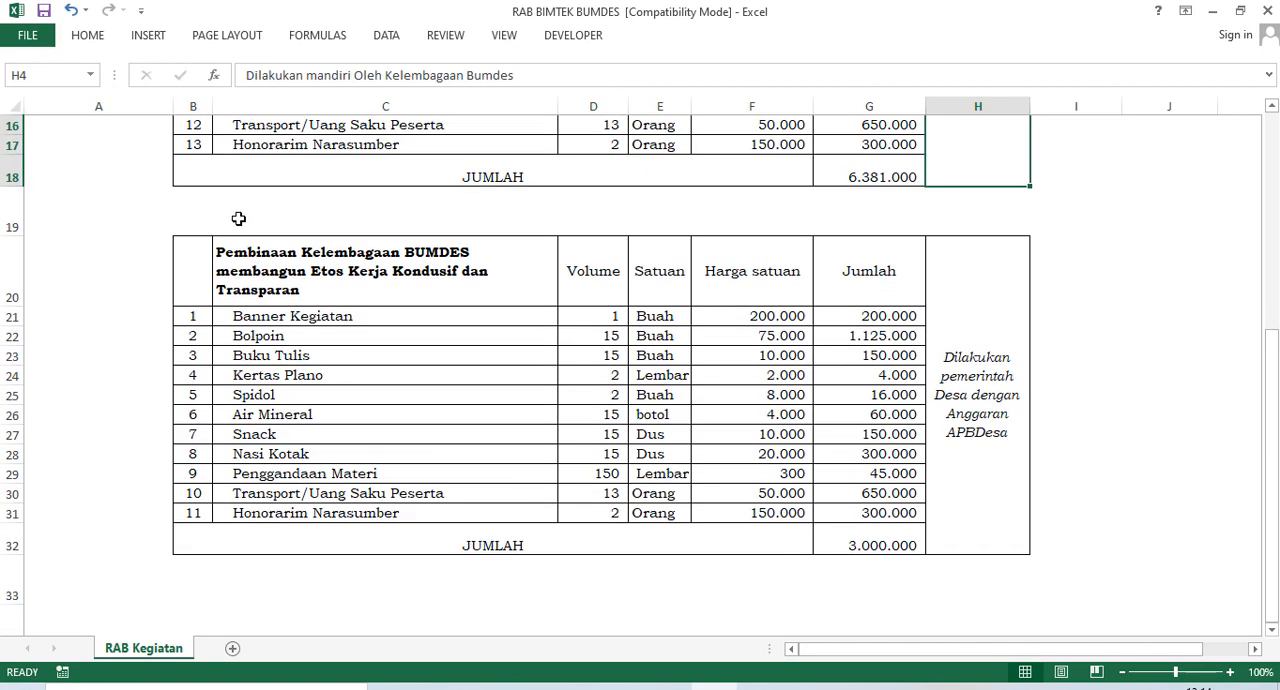
pyautogui.moveTo(211, 277); pyautogui.dragTo(950, 548)
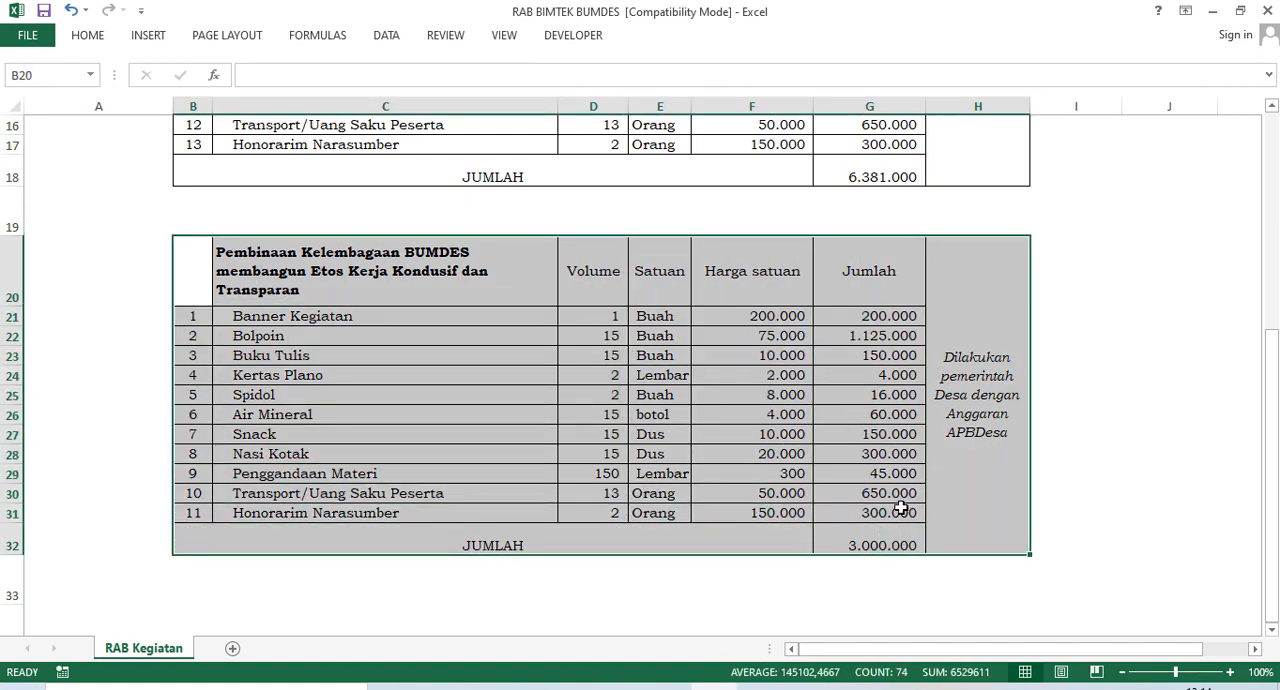
pyautogui.scroll(2, 846, 454)
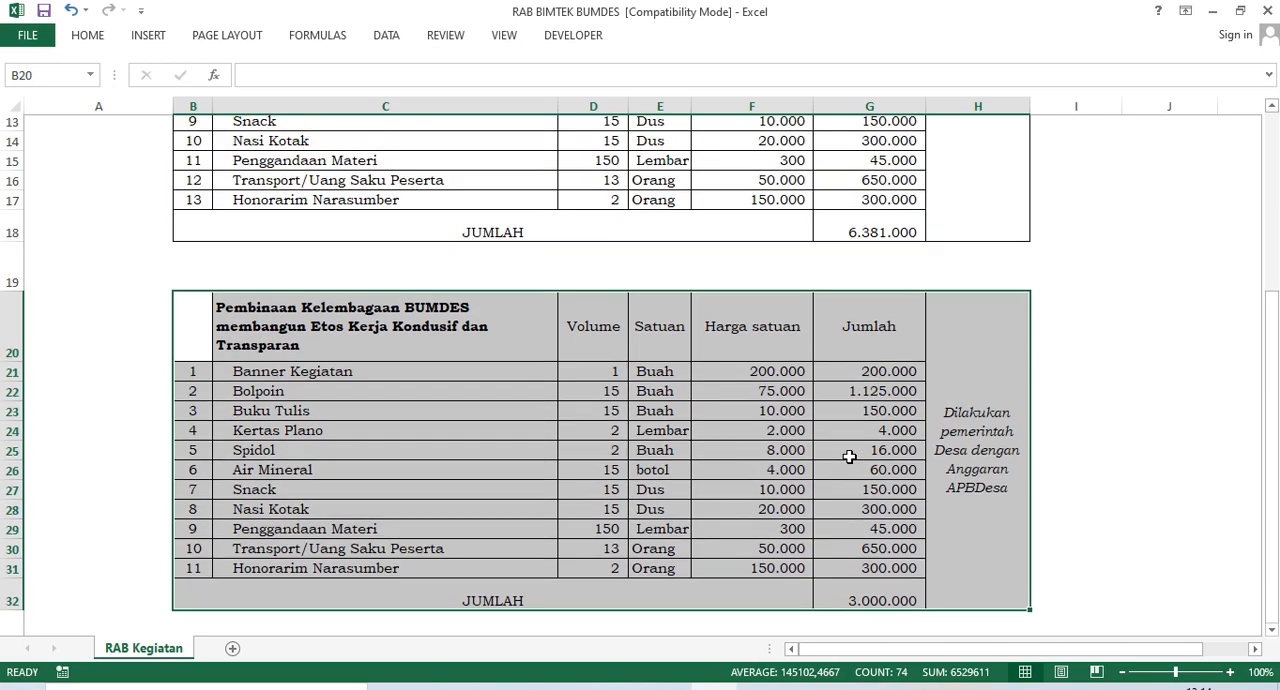
# Review the training budget table in B4:H18, checking its title, the Penggandaan Materi volume, and the Banner Kegiatan item and unit price.
pyautogui.scroll(3, 846, 454)
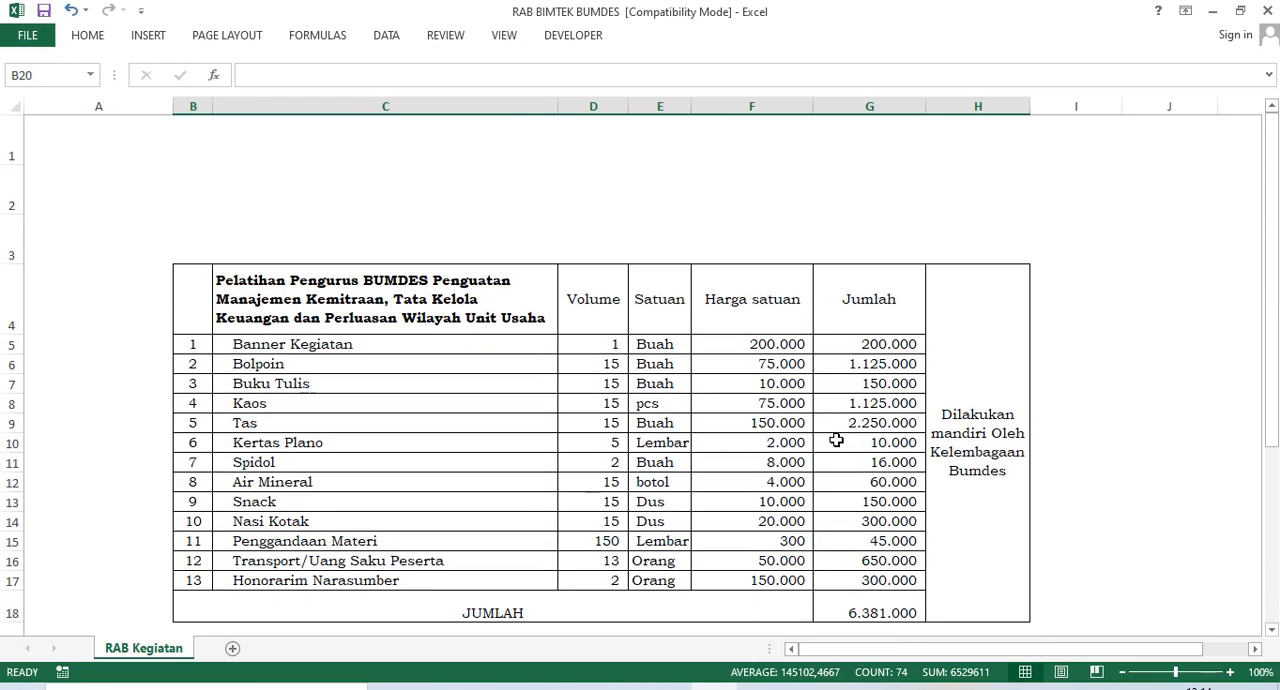
pyautogui.scroll(-1, 575, 386)
pyautogui.scroll(1, 561, 381)
pyautogui.moveTo(197, 298); pyautogui.dragTo(945, 600)
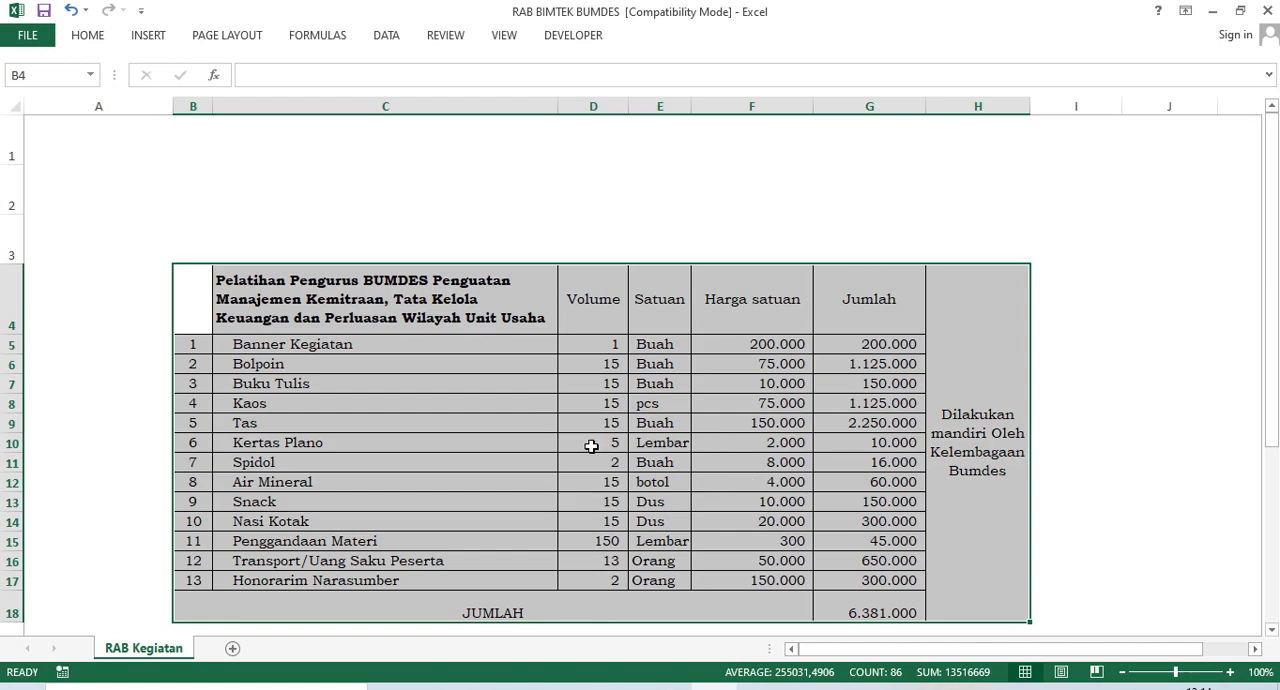
pyautogui.scroll(-1, 591, 446)
pyautogui.click(568, 391)
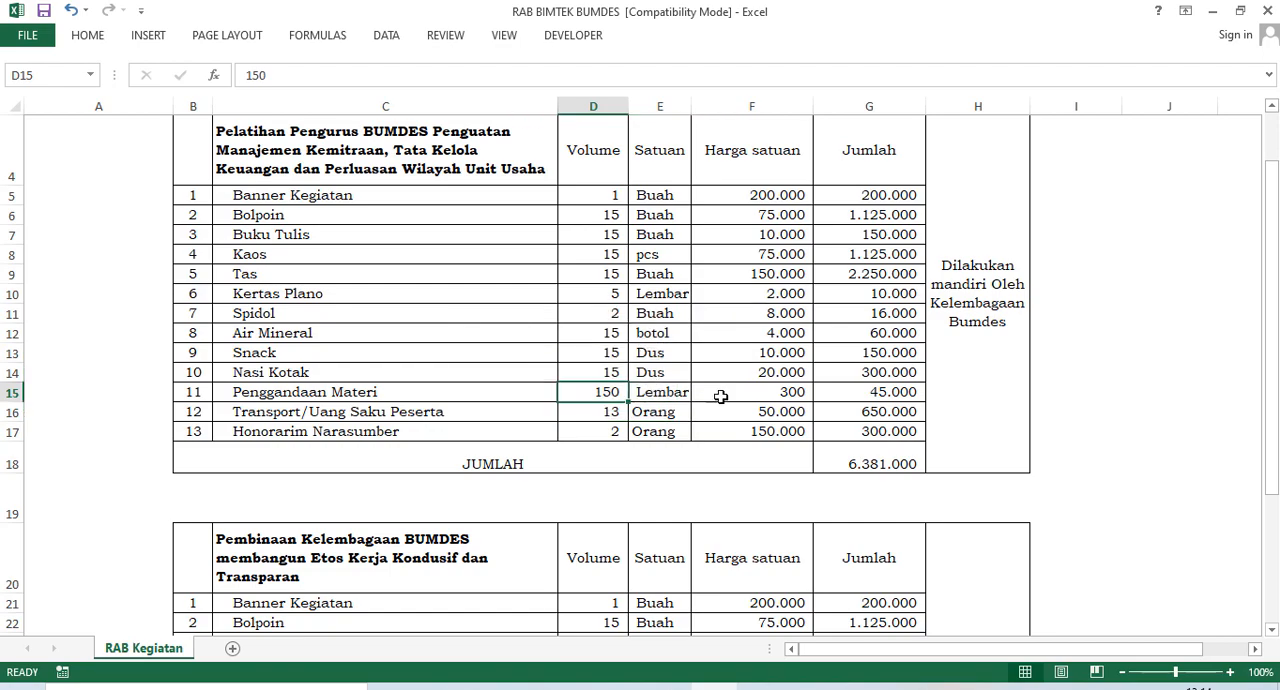
pyautogui.scroll(1, 903, 425)
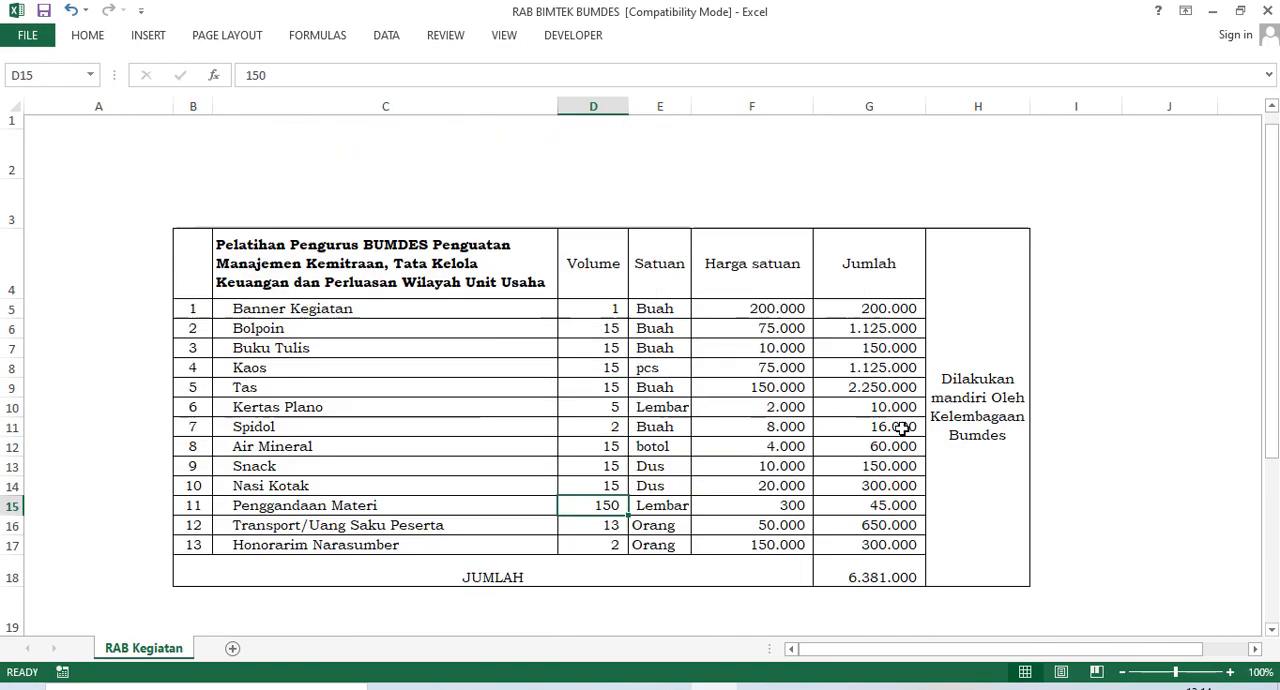
pyautogui.scroll(-1, 903, 425)
pyautogui.scroll(1, 900, 428)
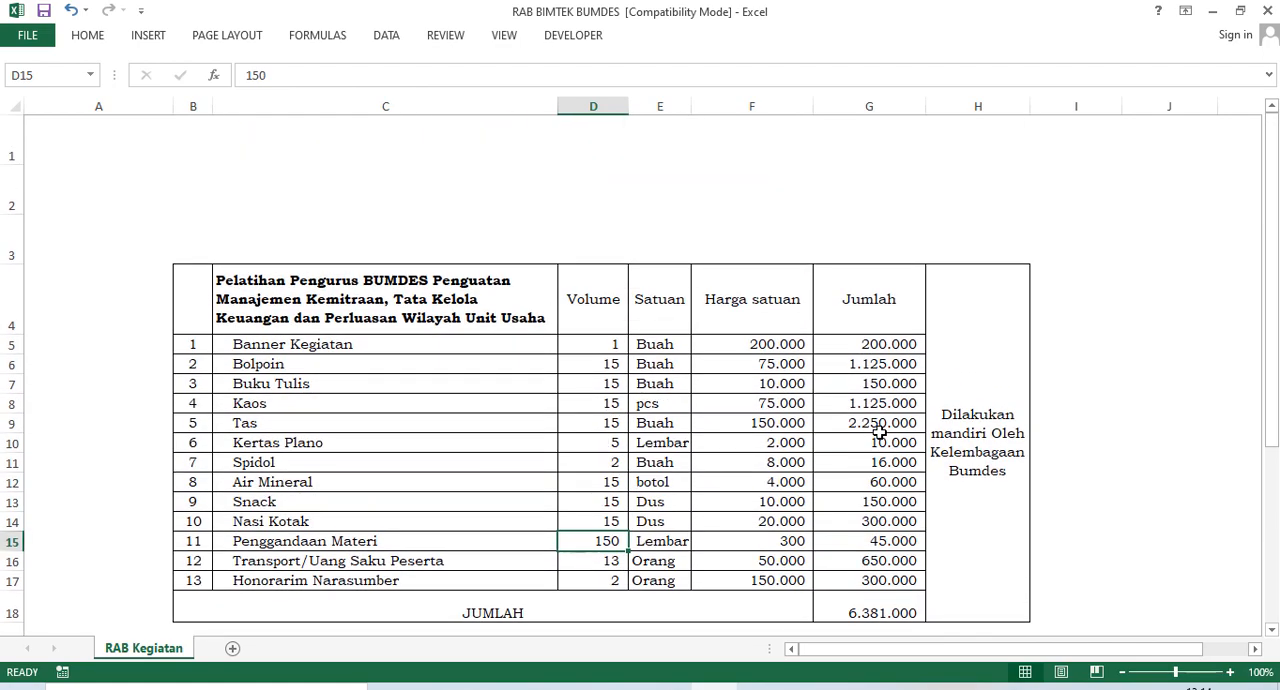
pyautogui.click(287, 345)
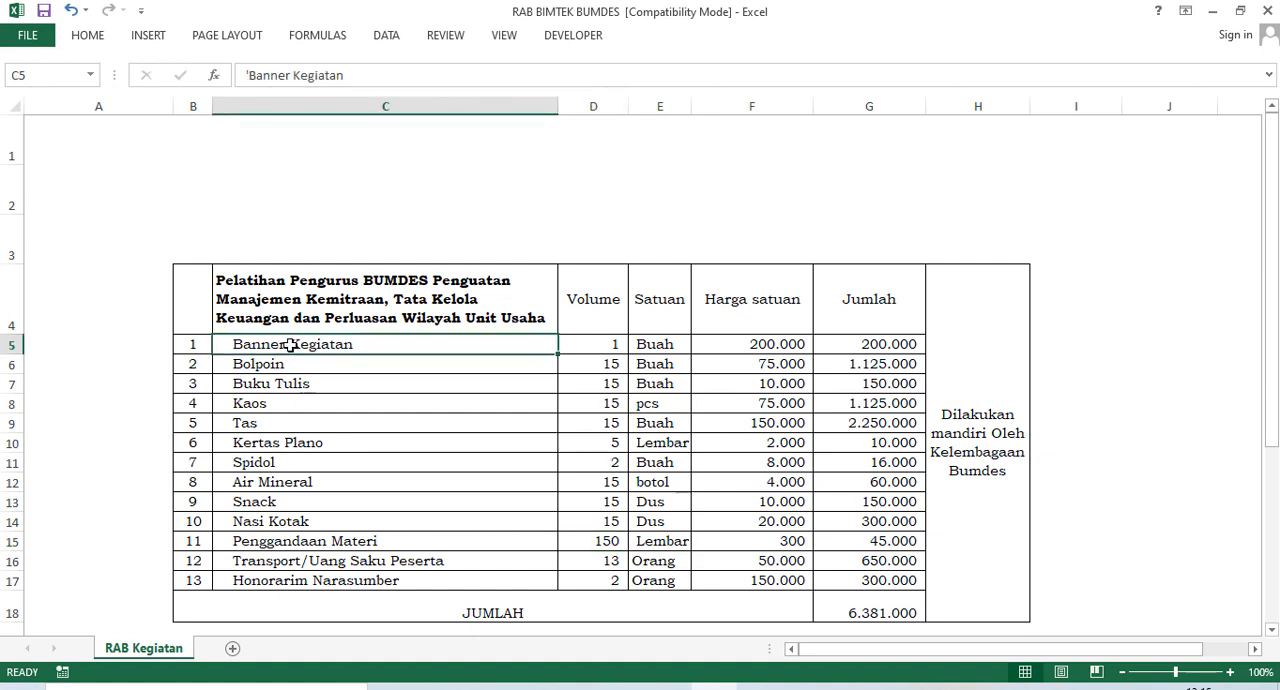
pyautogui.click(369, 304)
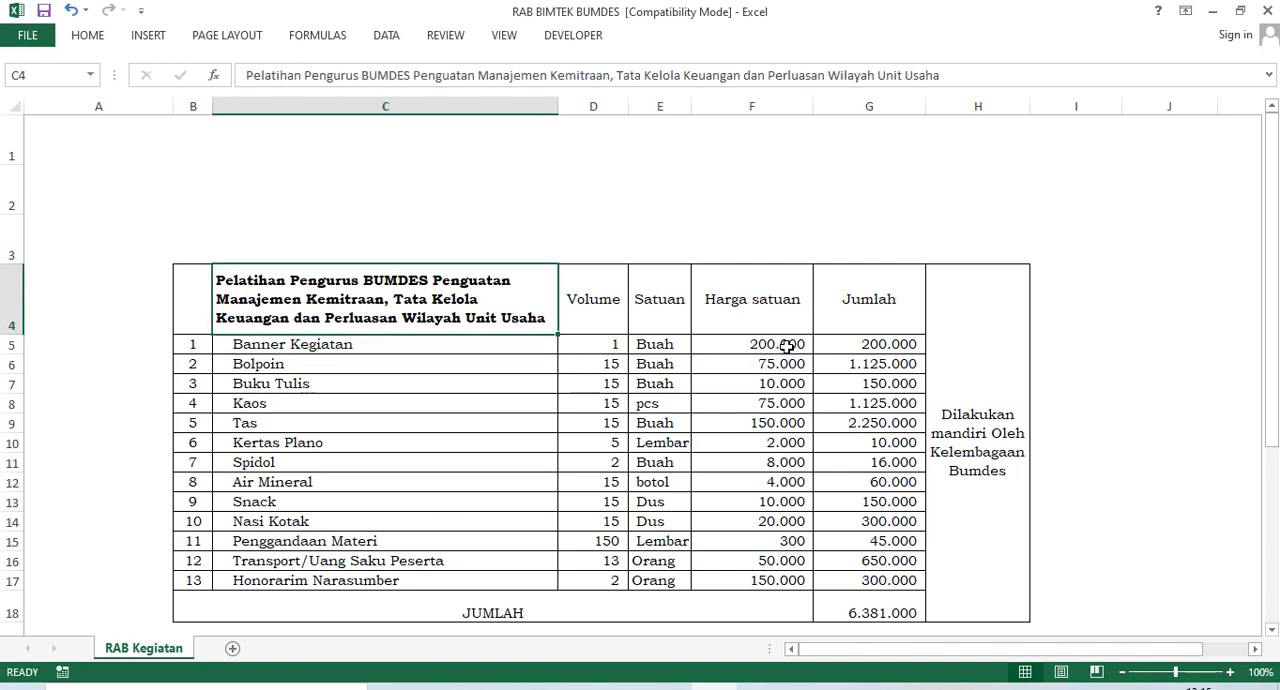
pyautogui.moveTo(729, 348); pyautogui.dragTo(828, 344)
pyautogui.moveTo(202, 286); pyautogui.dragTo(929, 597)
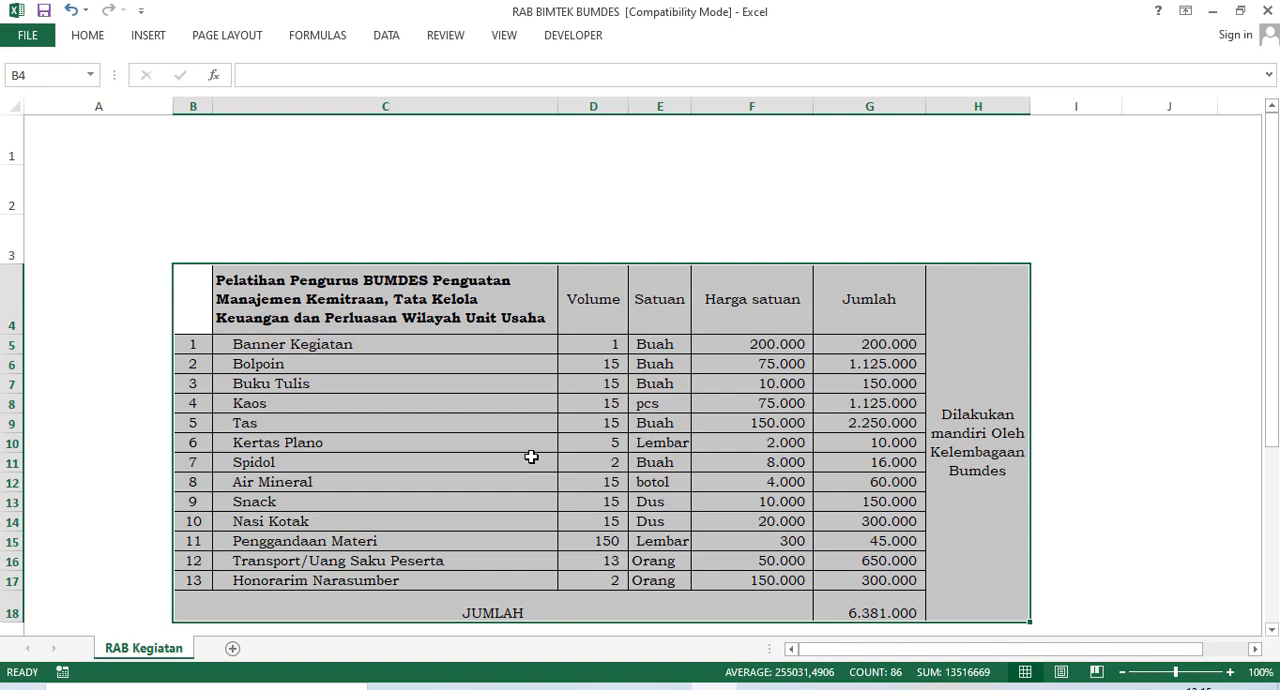
# Change the Satuan of Banner Kegiatan in the training budget to Lembar.
pyautogui.click(300, 348)
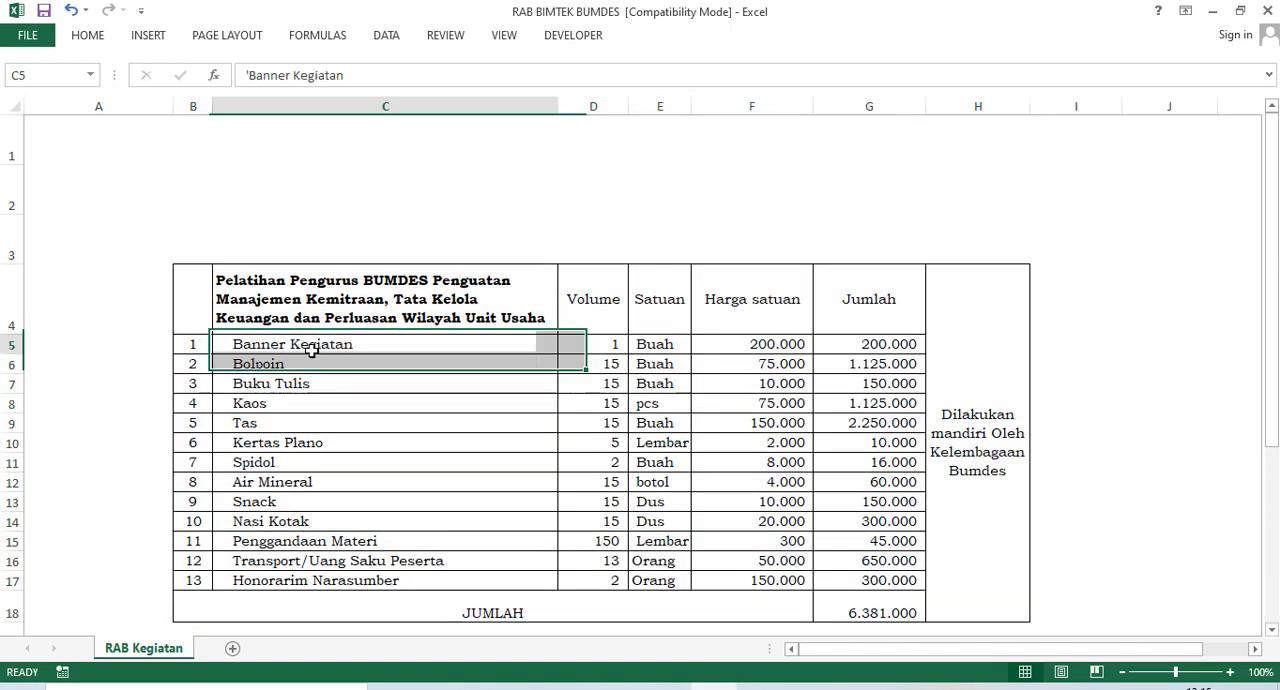
pyautogui.click(606, 349)
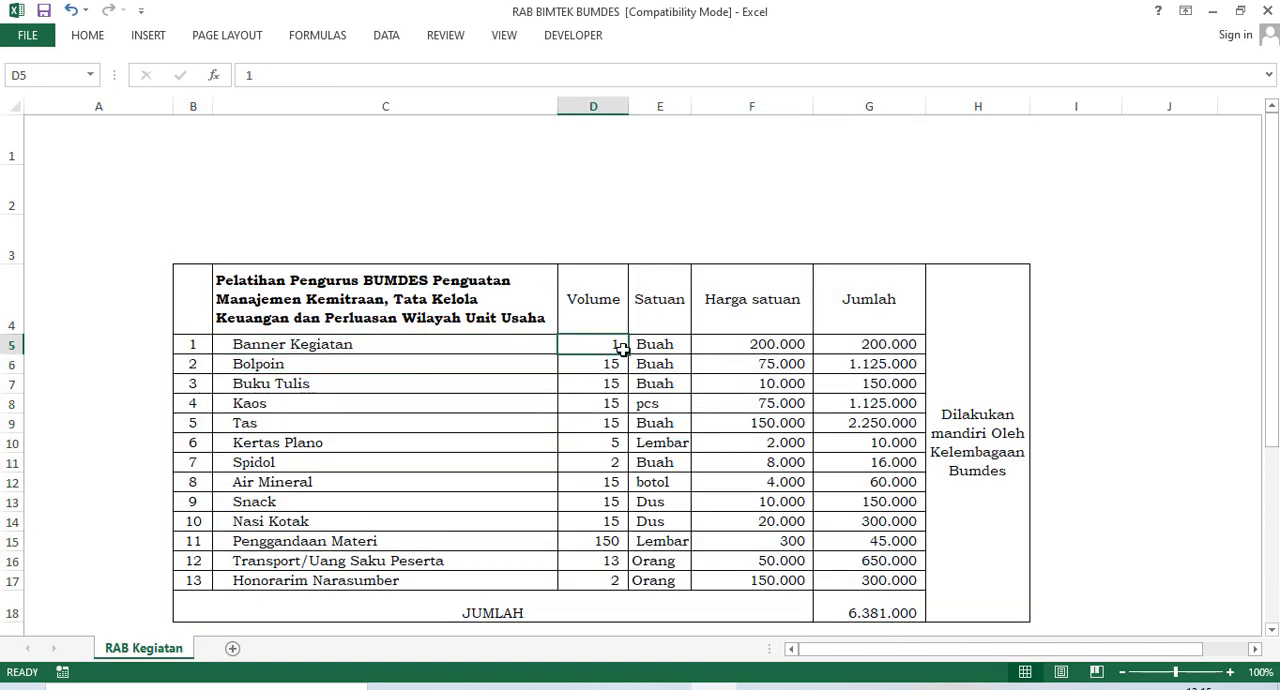
pyautogui.click(656, 346)
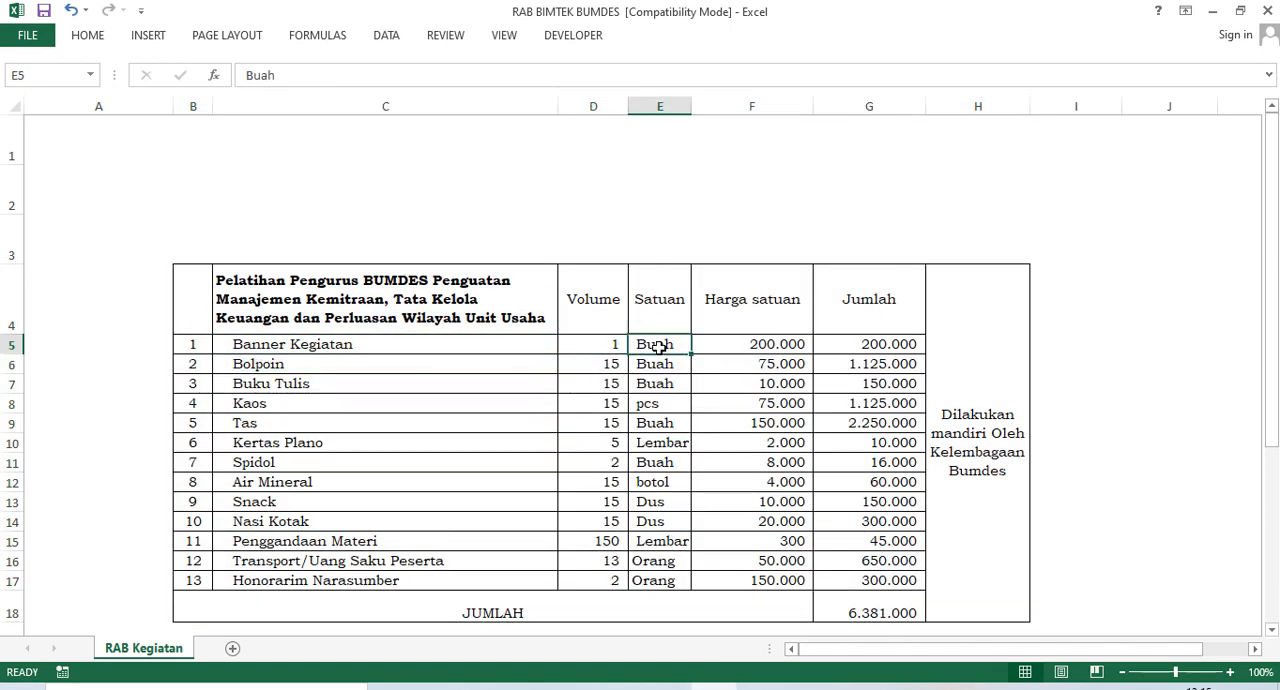
pyautogui.write('Lembar')
pyautogui.press('Return')
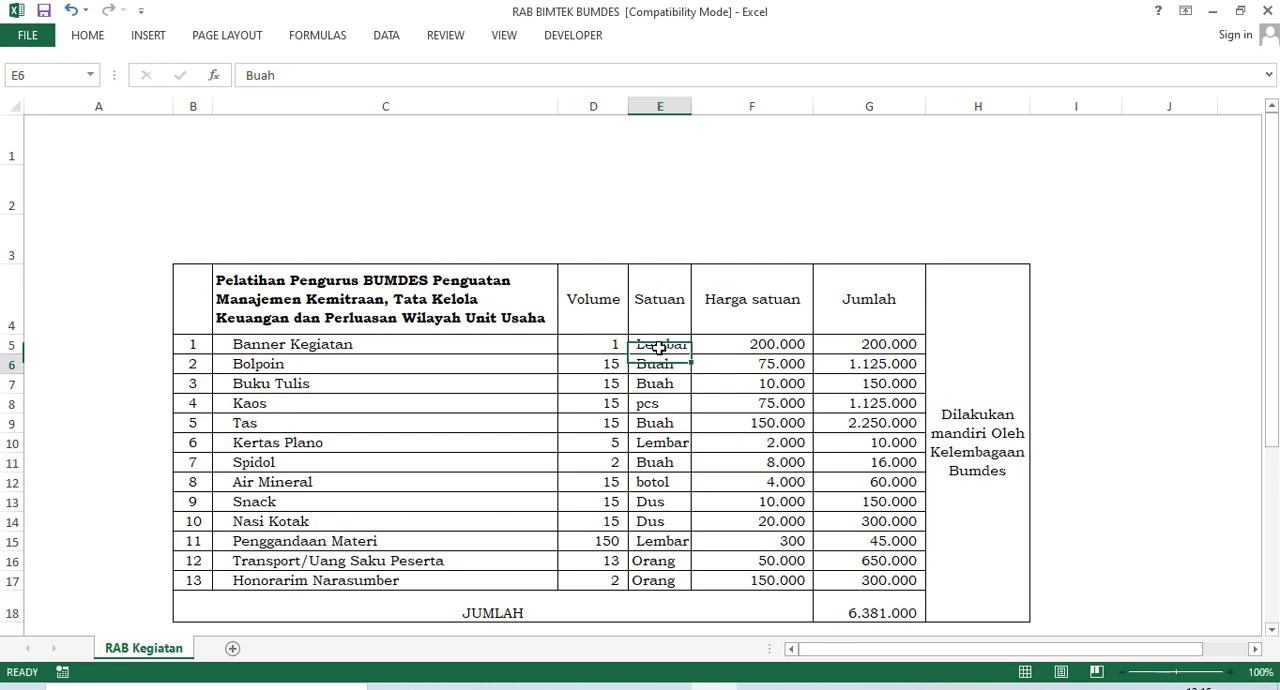
# Review the Banner Kegiatan, Bolpoin, Buku Tulis and Kaos rows of the training budget, including their volumes, units and prices.
pyautogui.click(741, 333)
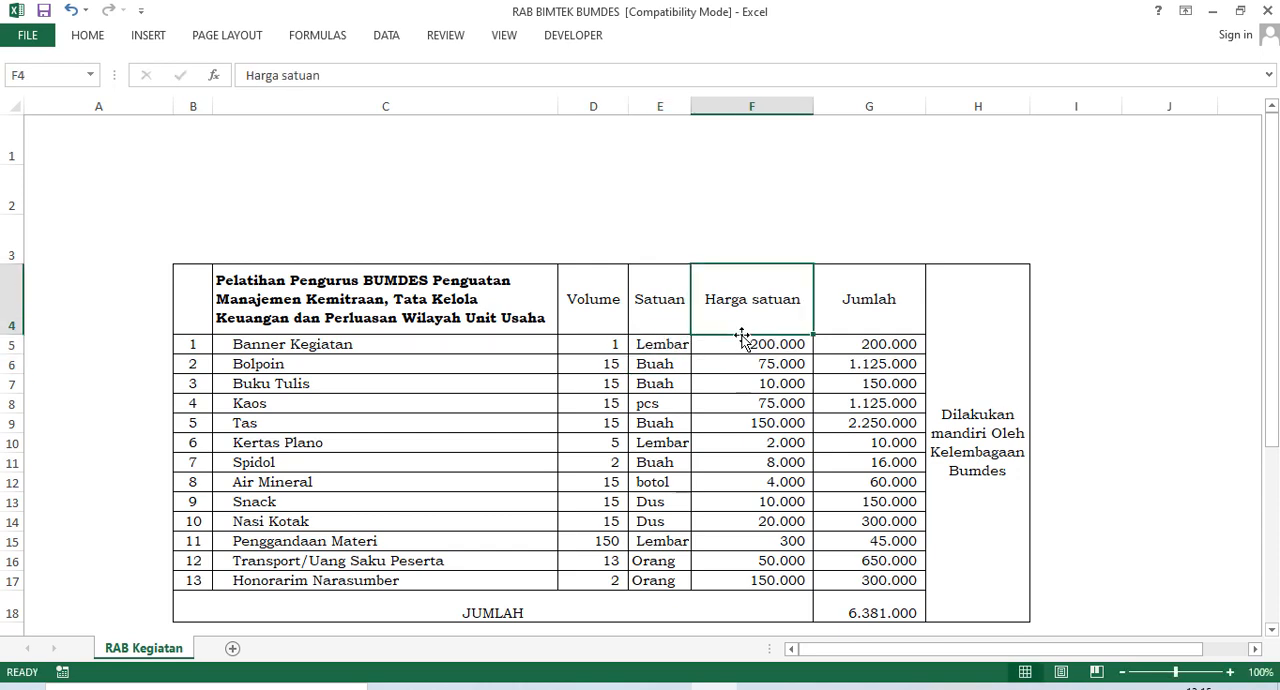
pyautogui.click(884, 344)
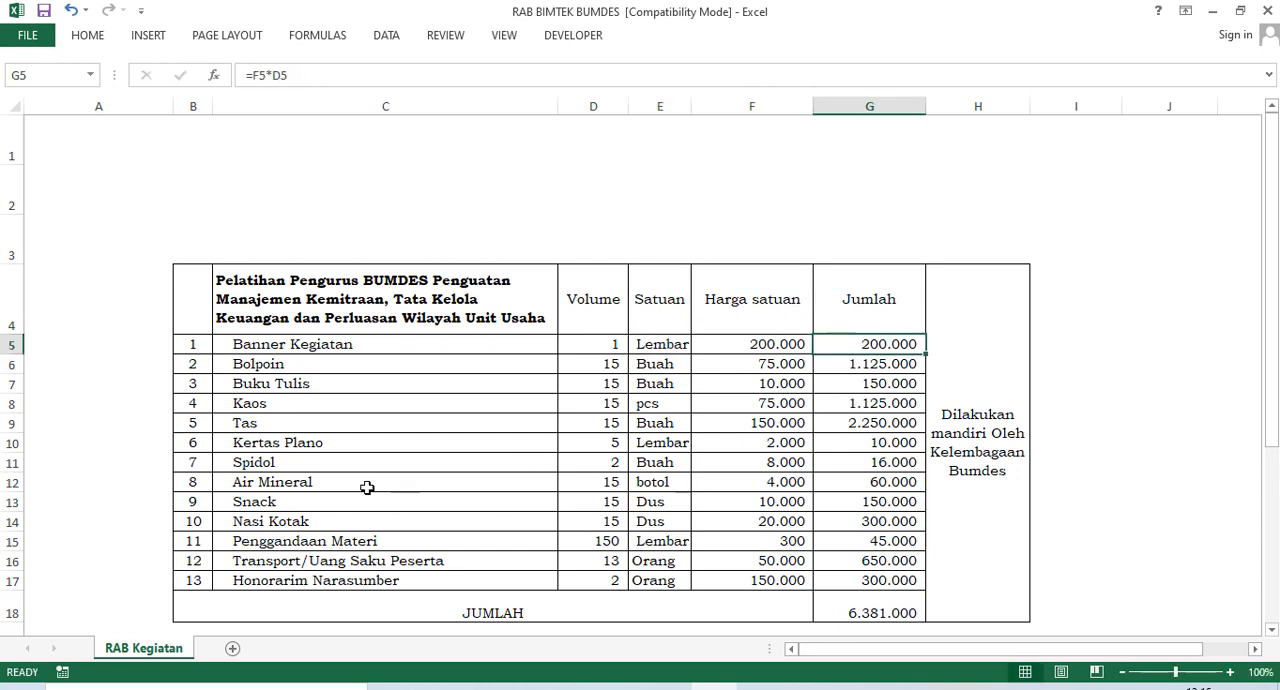
pyautogui.click(298, 365)
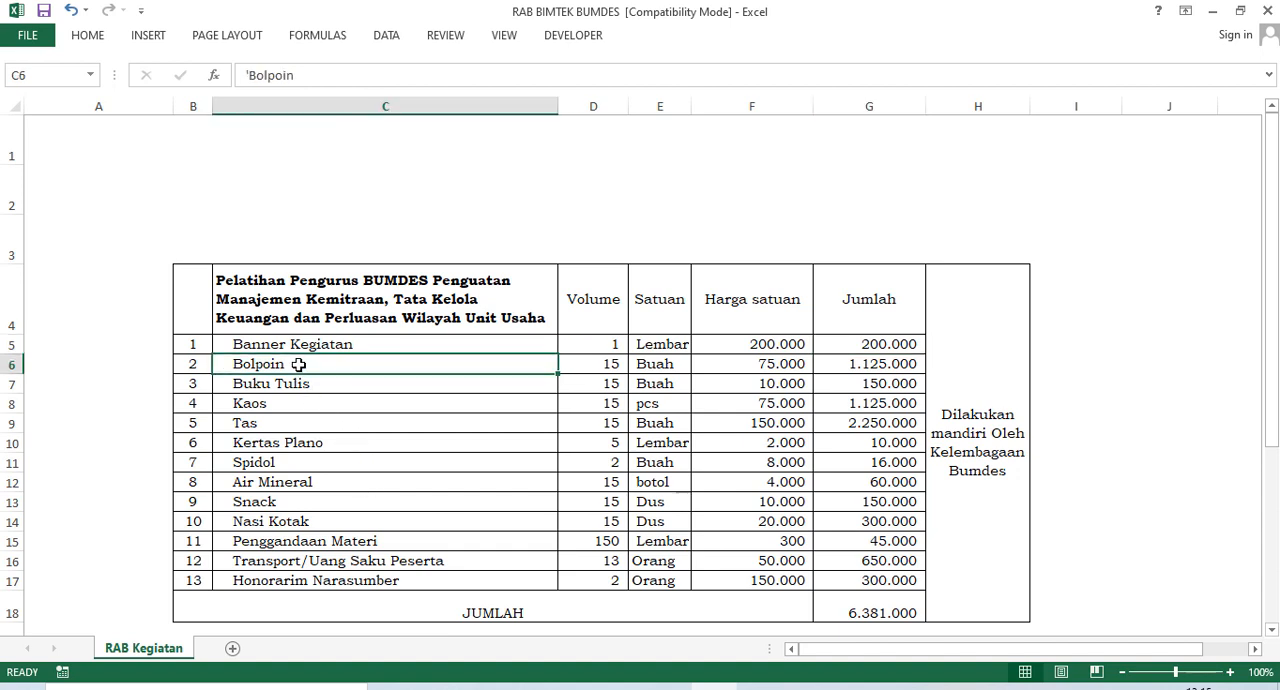
pyautogui.click(615, 365)
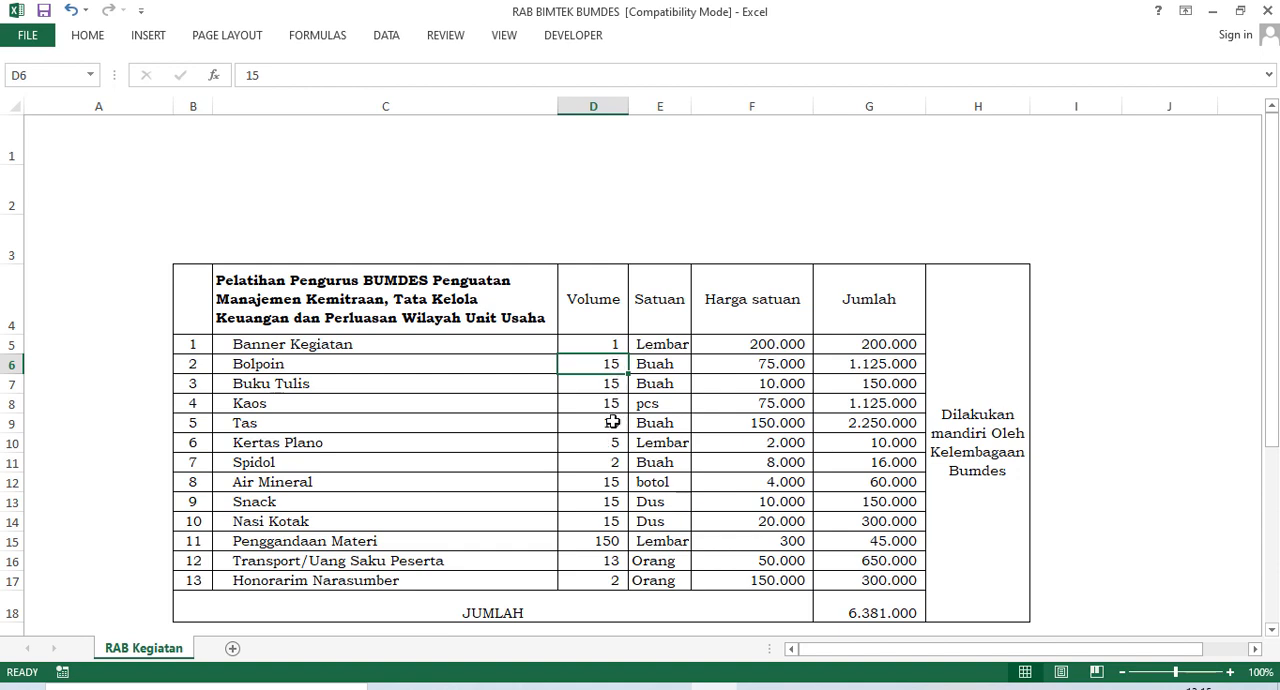
pyautogui.moveTo(262, 381); pyautogui.dragTo(817, 392)
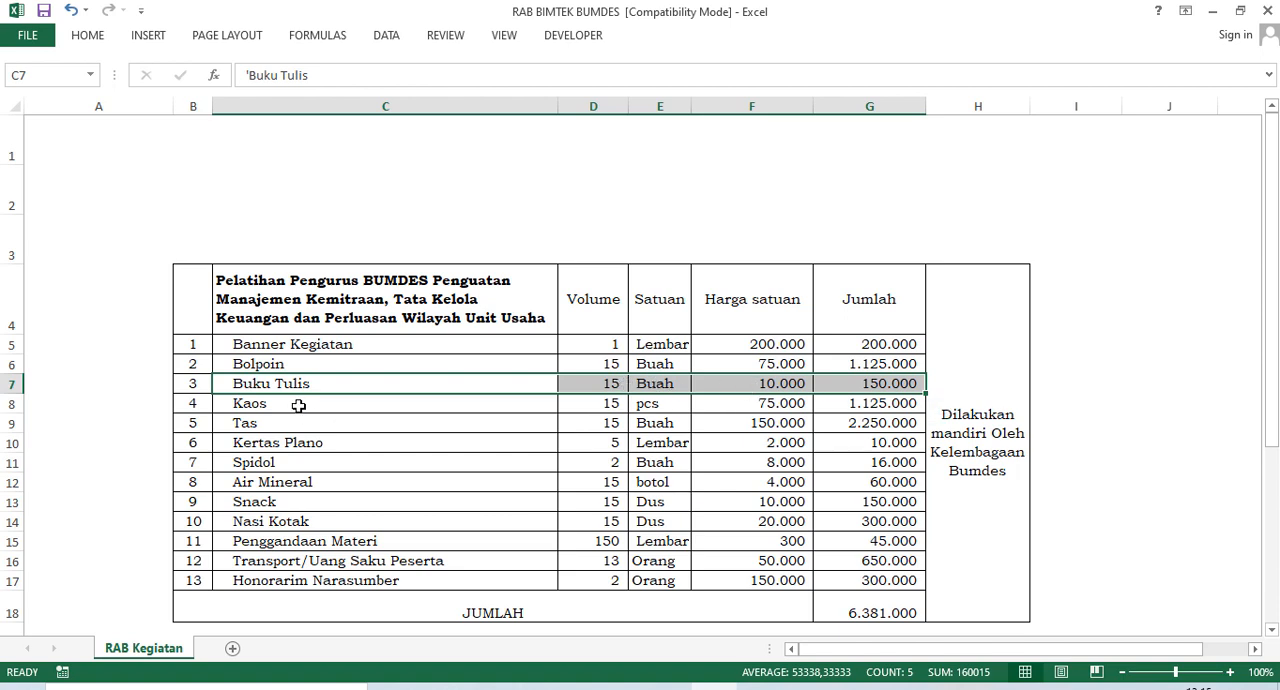
pyautogui.click(530, 405)
pyautogui.moveTo(530, 405); pyautogui.dragTo(697, 404)
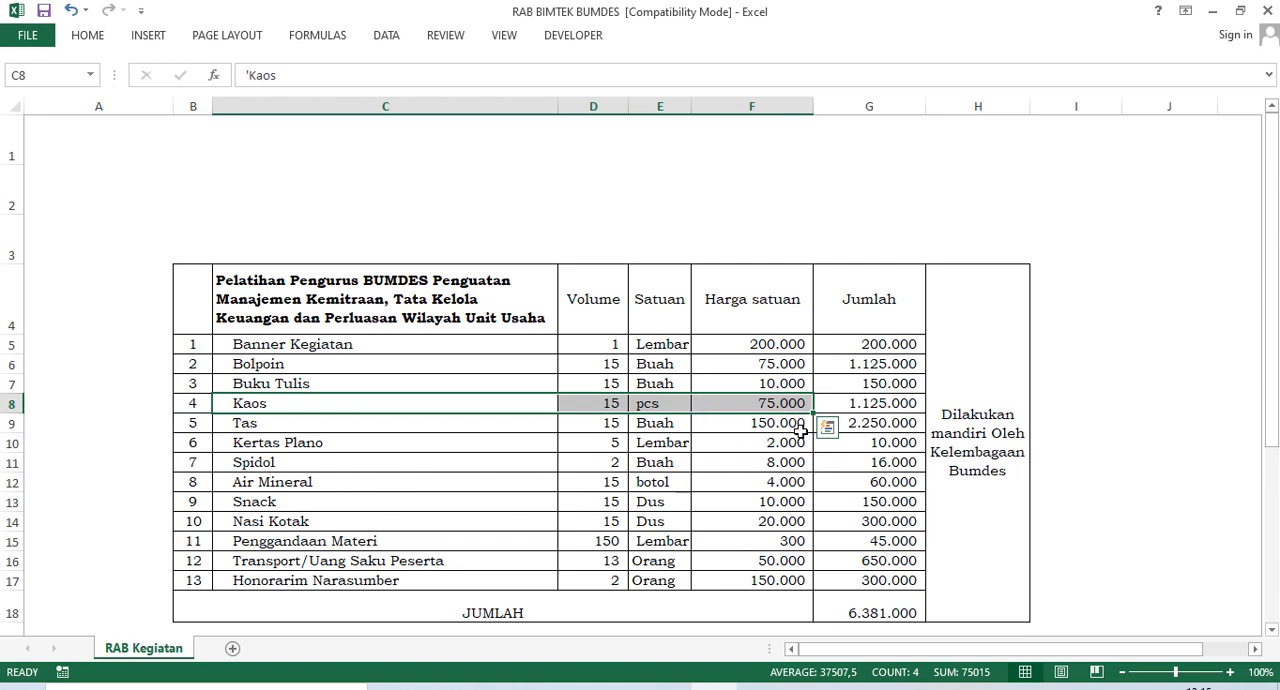
pyautogui.click(657, 406)
pyautogui.click(779, 403)
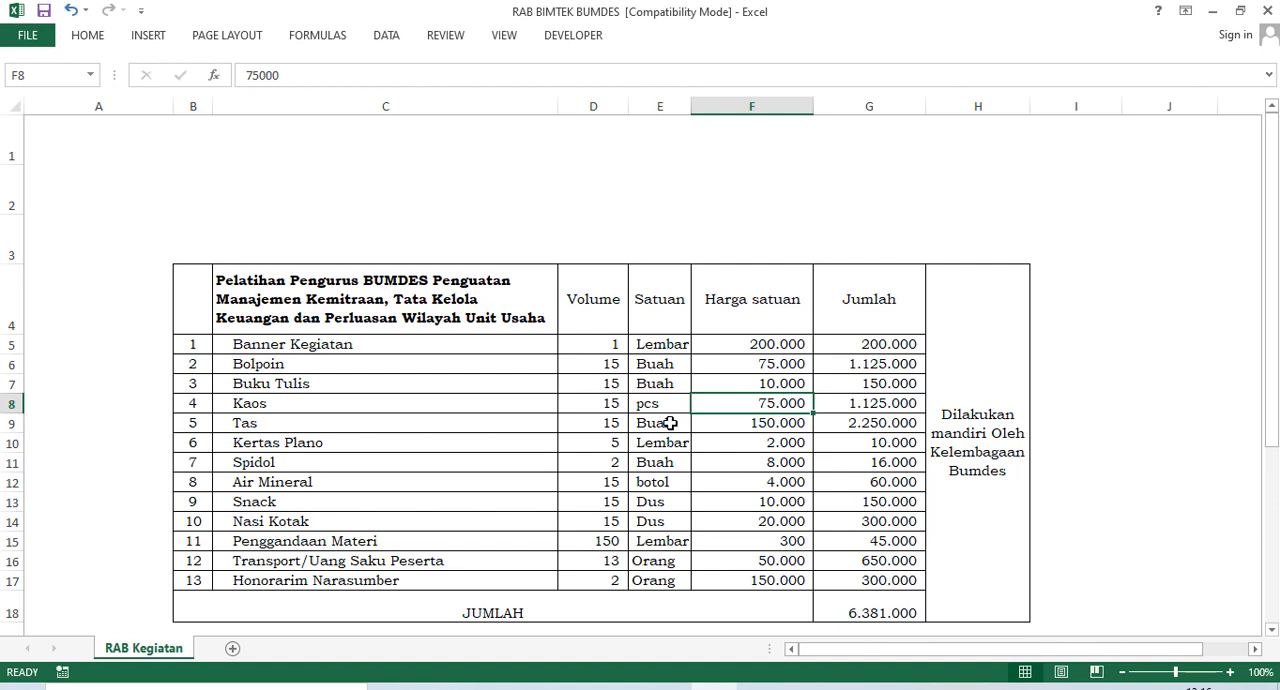
# Set the Volume of both Kaos and Tas in the training budget to 13.
pyautogui.click(619, 405)
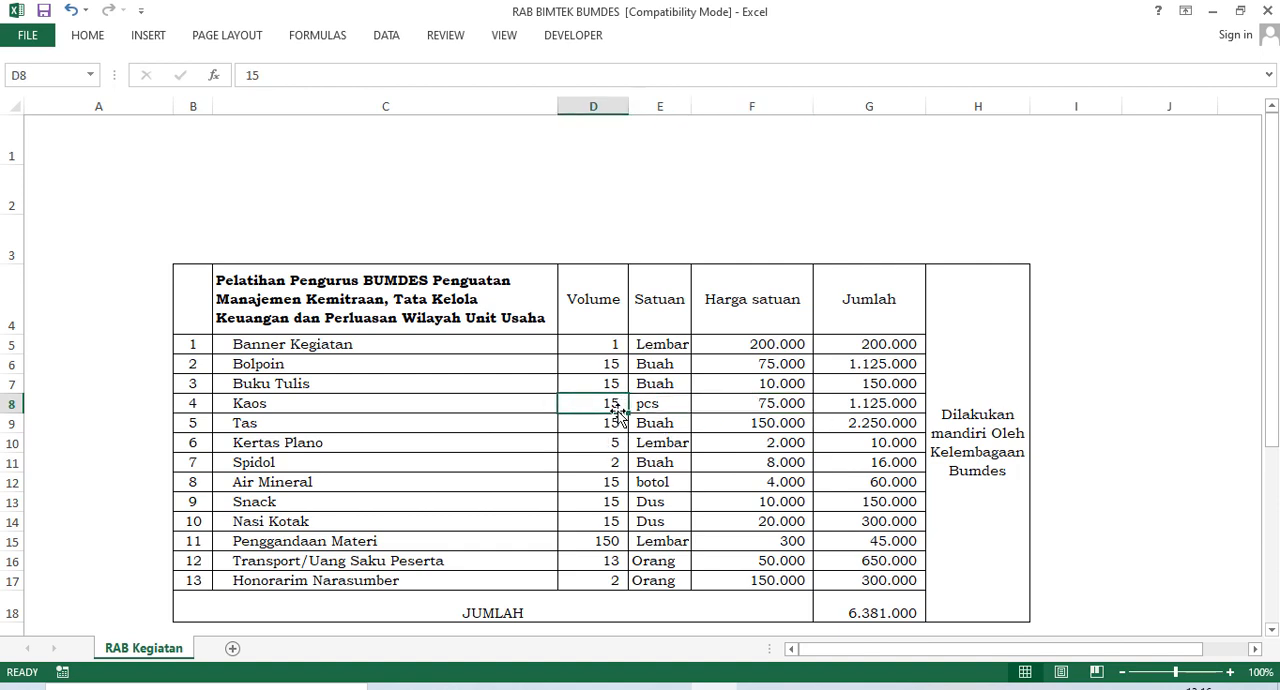
pyautogui.write('13')
pyautogui.click(664, 439)
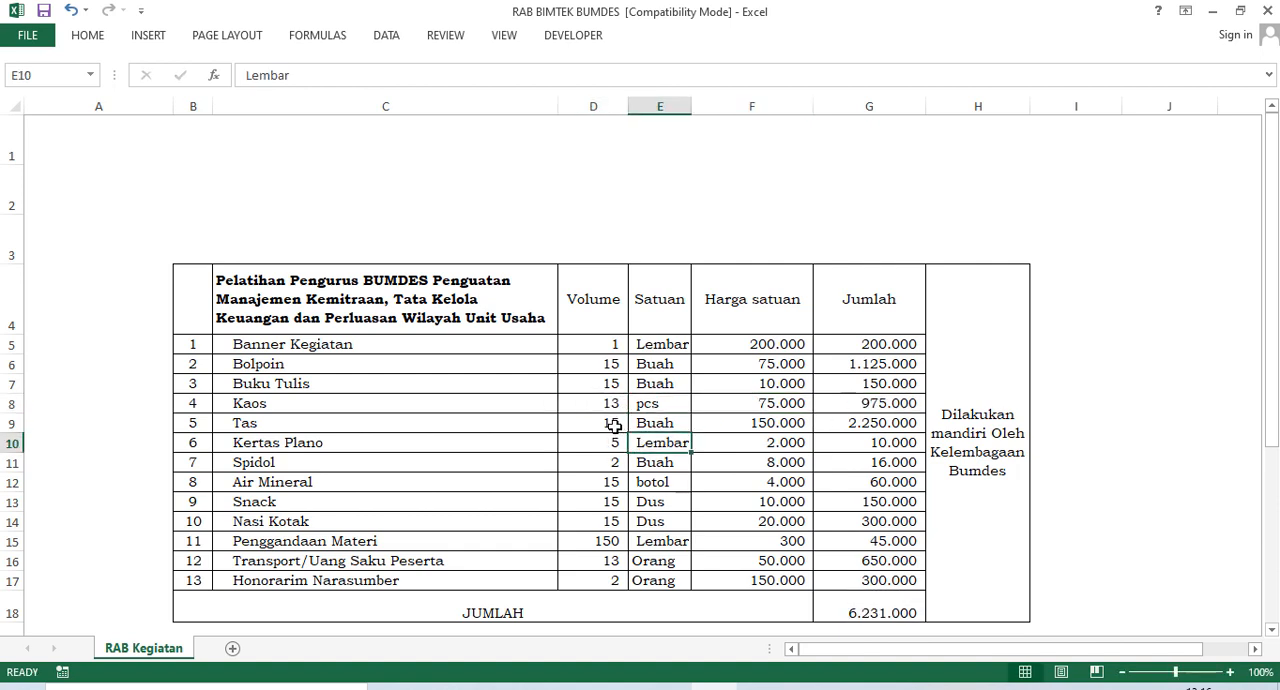
pyautogui.click(615, 427)
pyautogui.write('13')
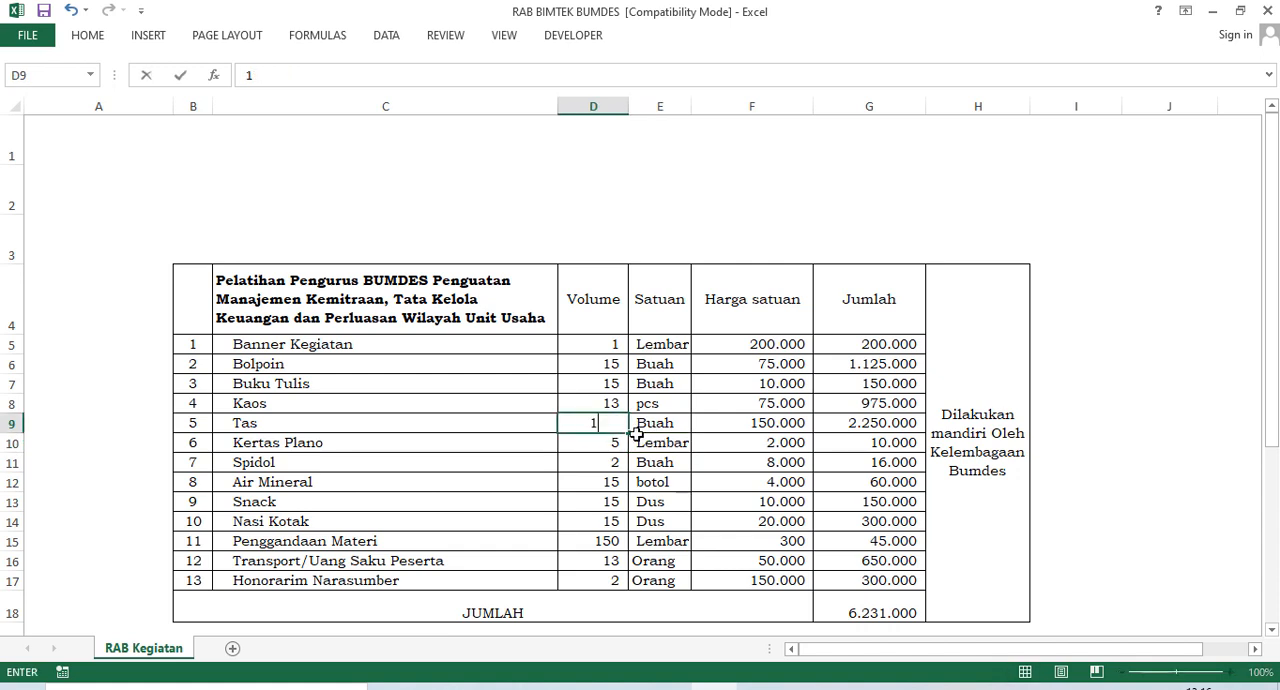
pyautogui.click(681, 458)
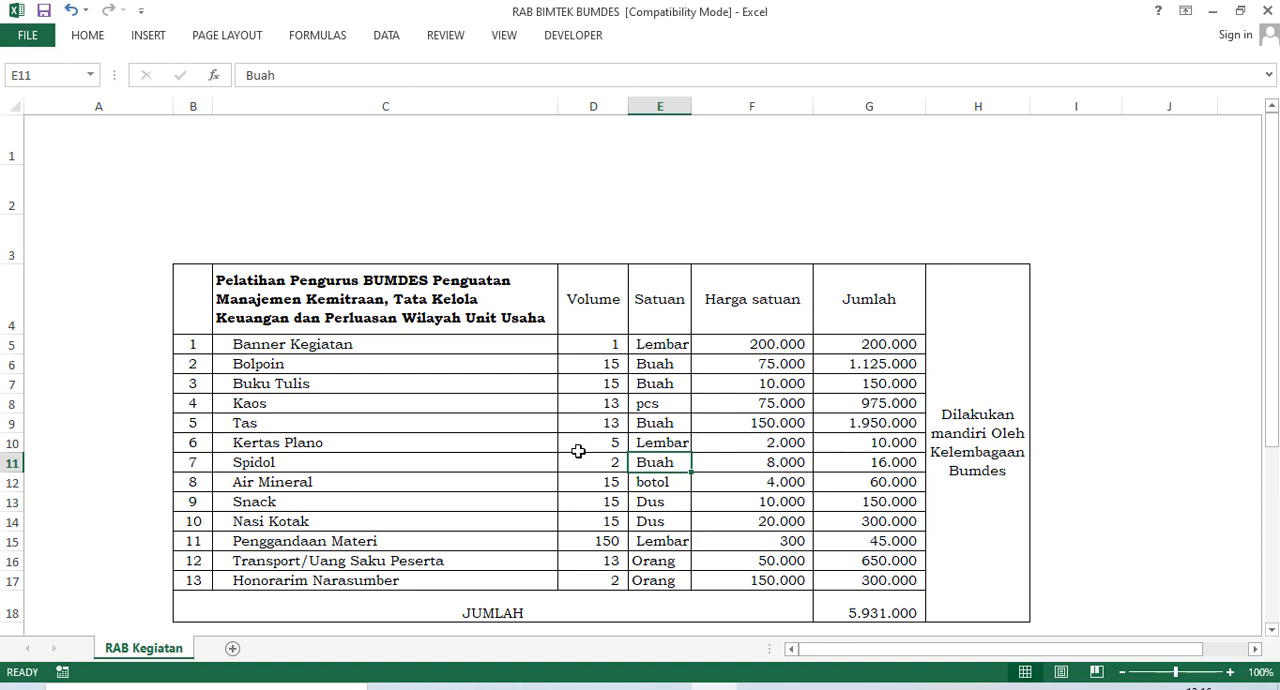
# Check the Tas and Kertas Plano rows of the training budget and rename the Spidol item in C11 to Spidol Besar.
pyautogui.click(345, 425)
pyautogui.moveTo(345, 425); pyautogui.dragTo(884, 425)
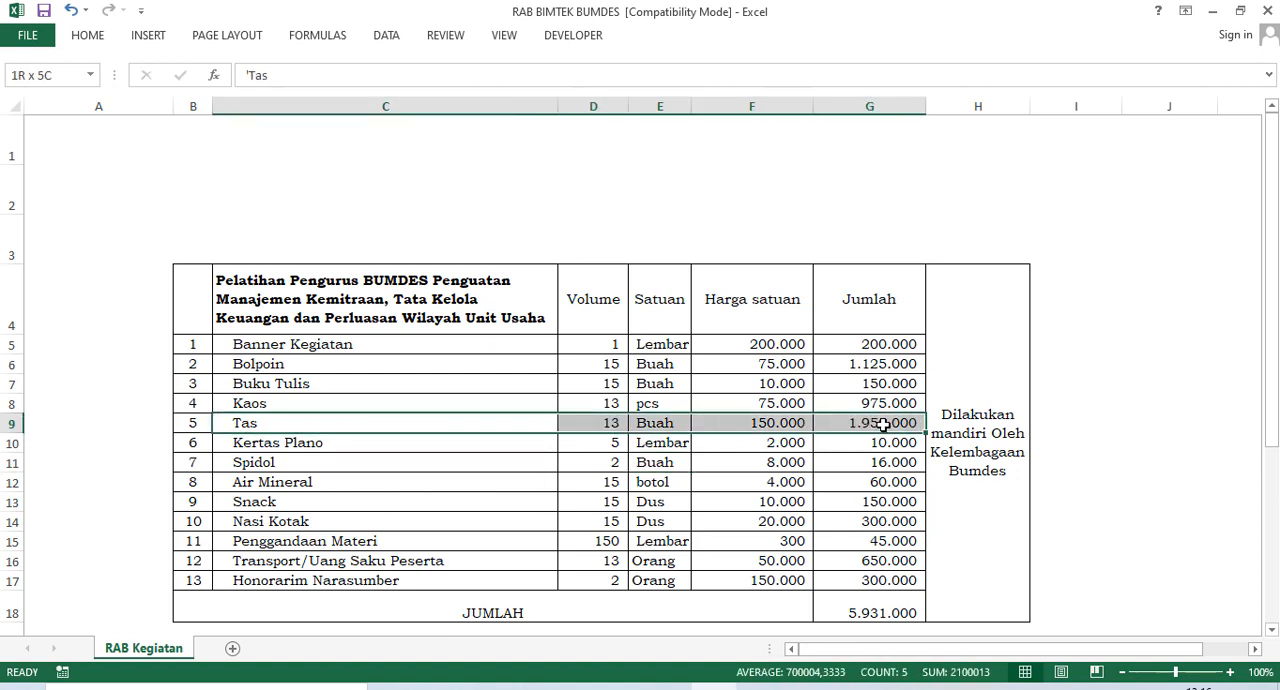
pyautogui.moveTo(322, 446); pyautogui.dragTo(903, 437)
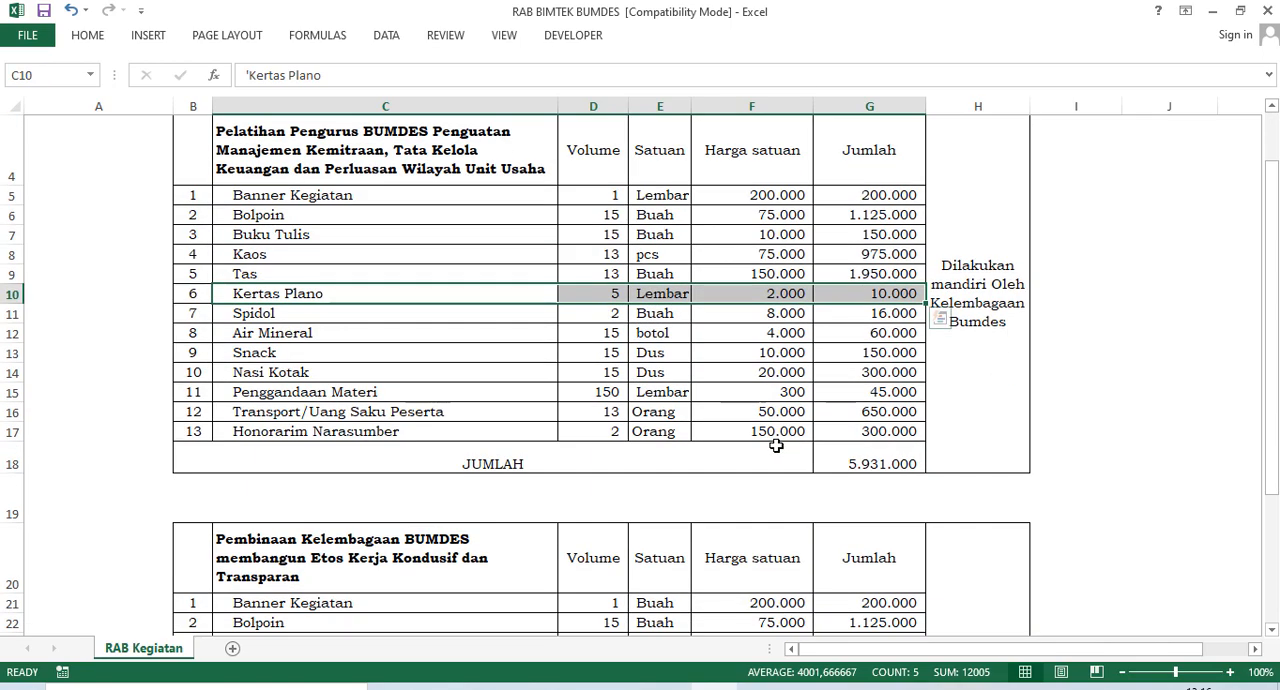
pyautogui.scroll(1, 770, 442)
pyautogui.scroll(-1, 770, 442)
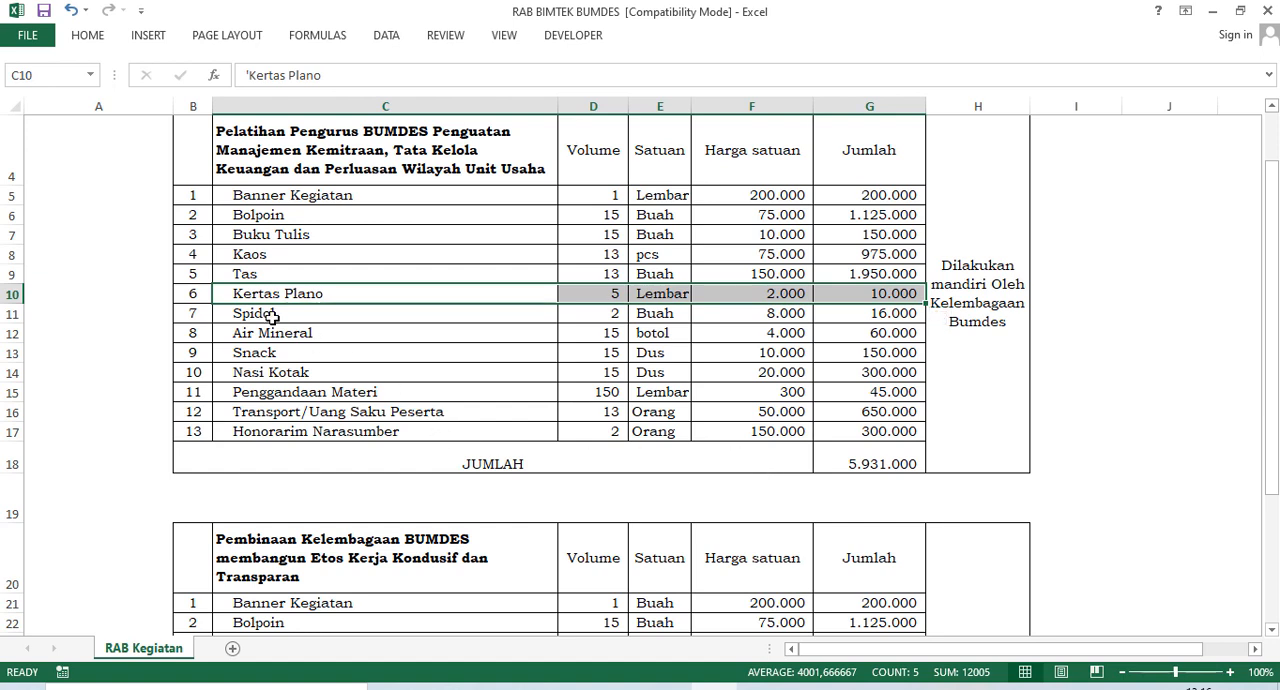
pyautogui.moveTo(271, 318); pyautogui.dragTo(719, 316)
pyautogui.doubleClick(318, 316)
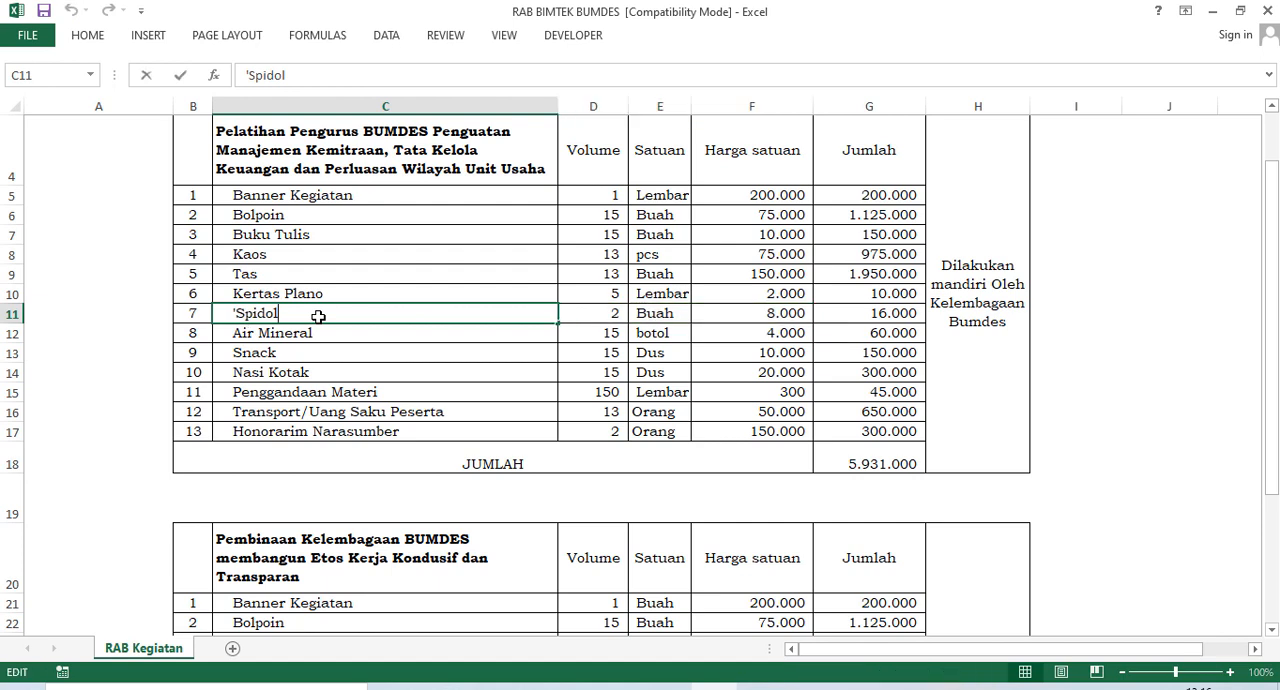
pyautogui.write('Besa')
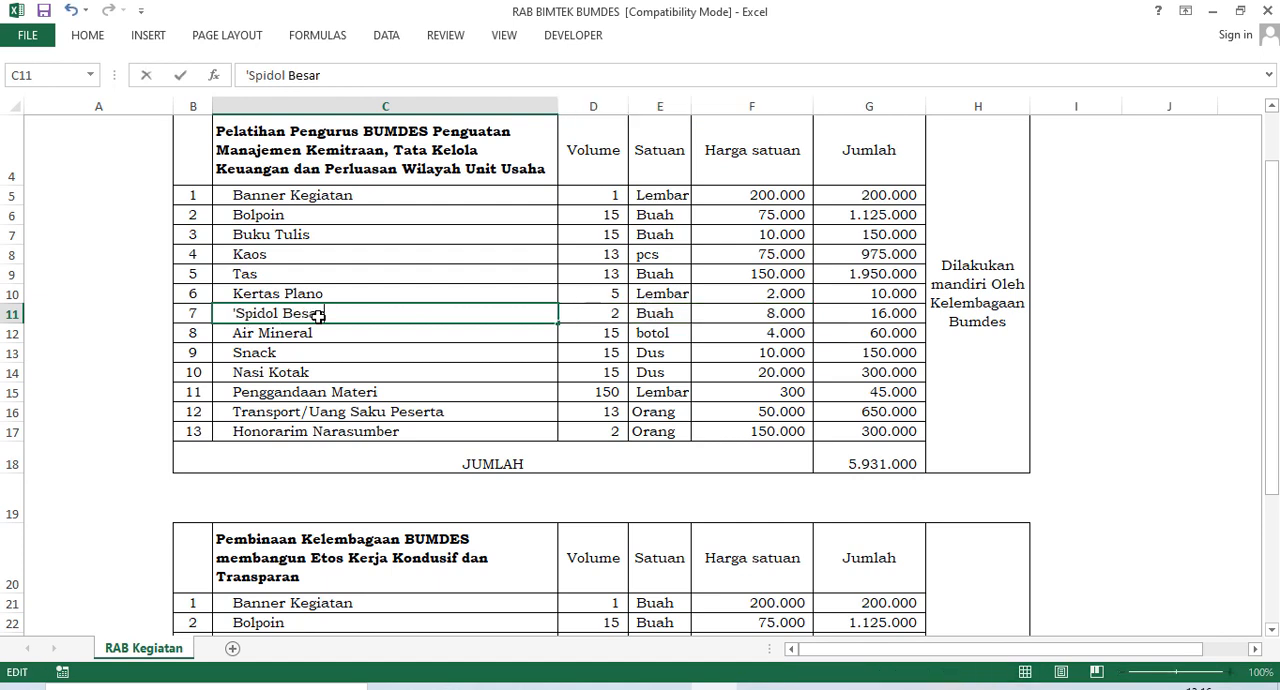
pyautogui.write('r')
pyautogui.click(395, 357)
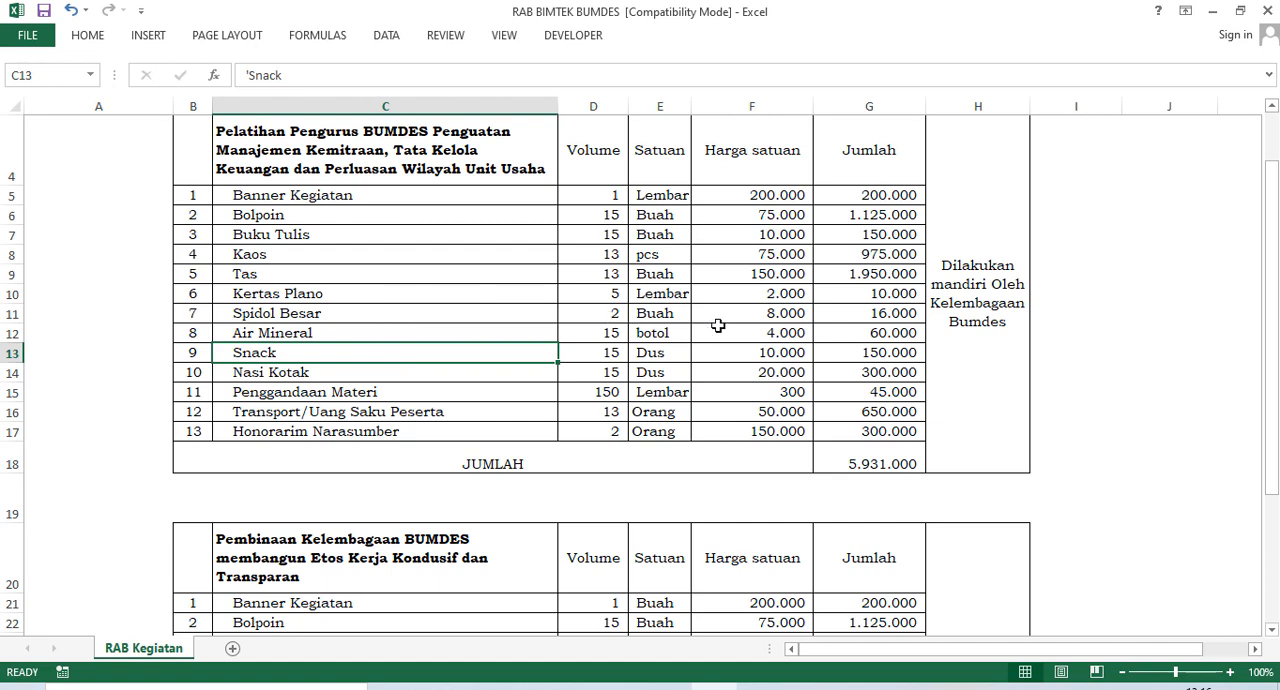
# Check the unit price of Spidol Besar and the volumes of Air Mineral, Kaos and Snack in the training budget.
pyautogui.click(802, 312)
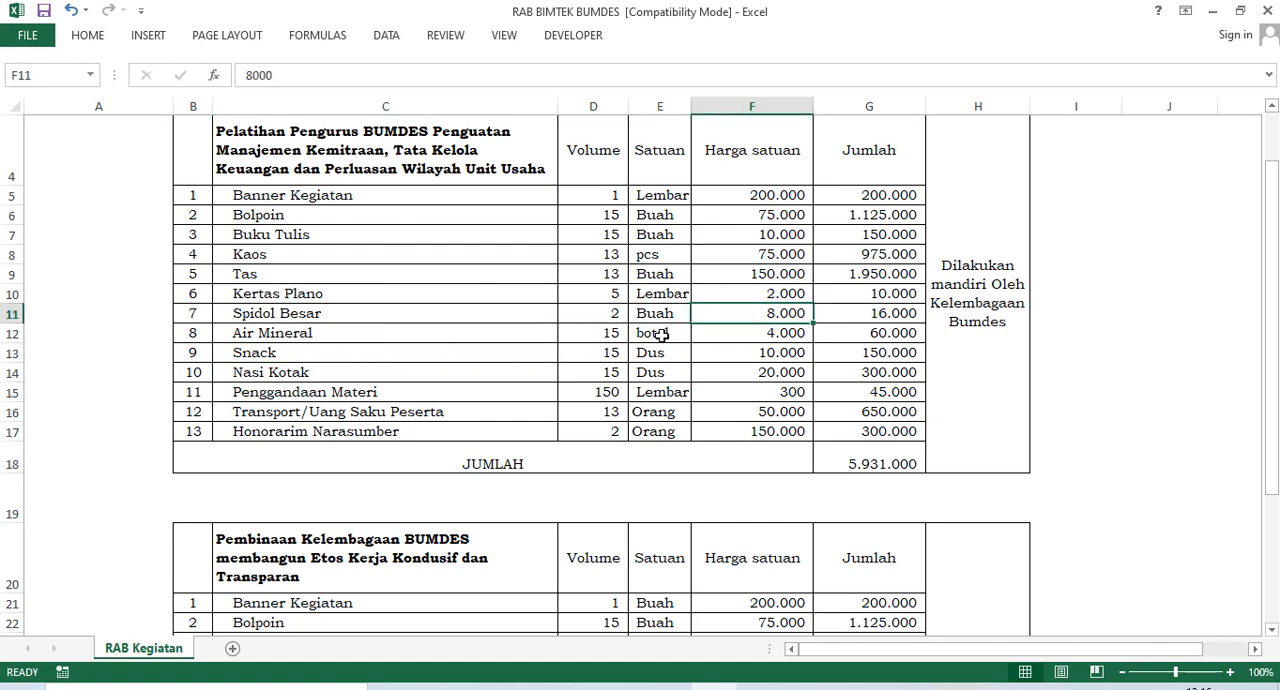
pyautogui.click(621, 335)
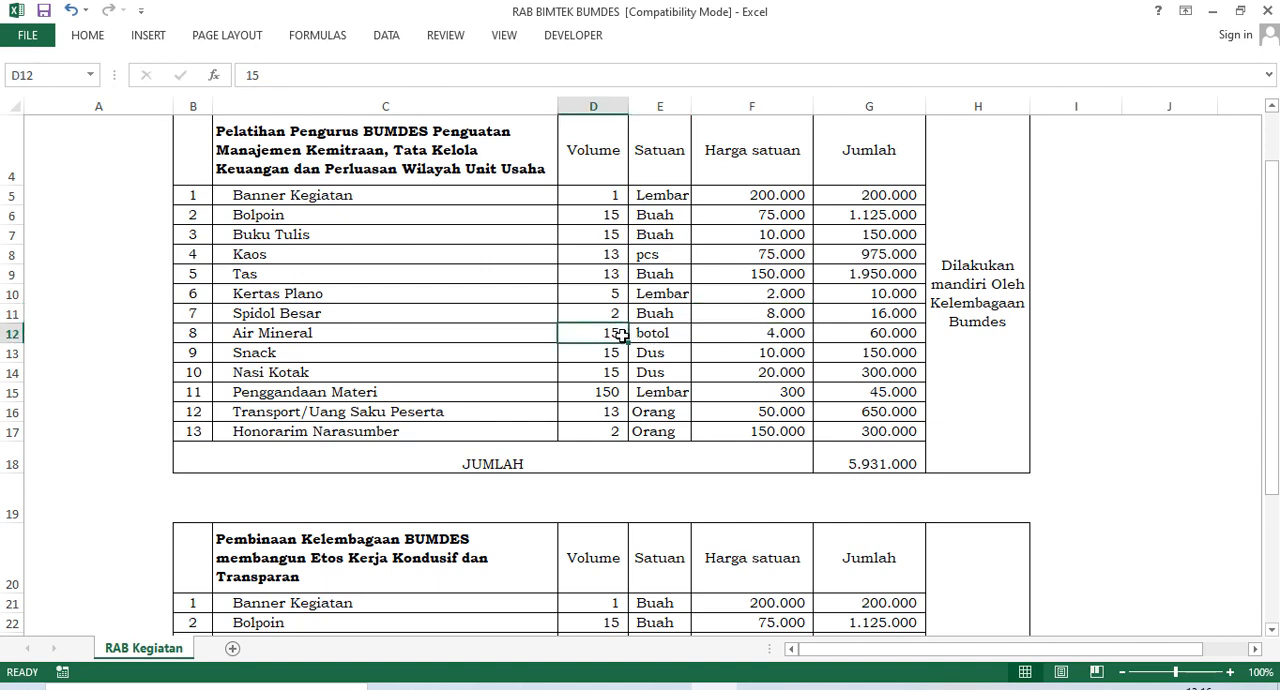
pyautogui.click(619, 259)
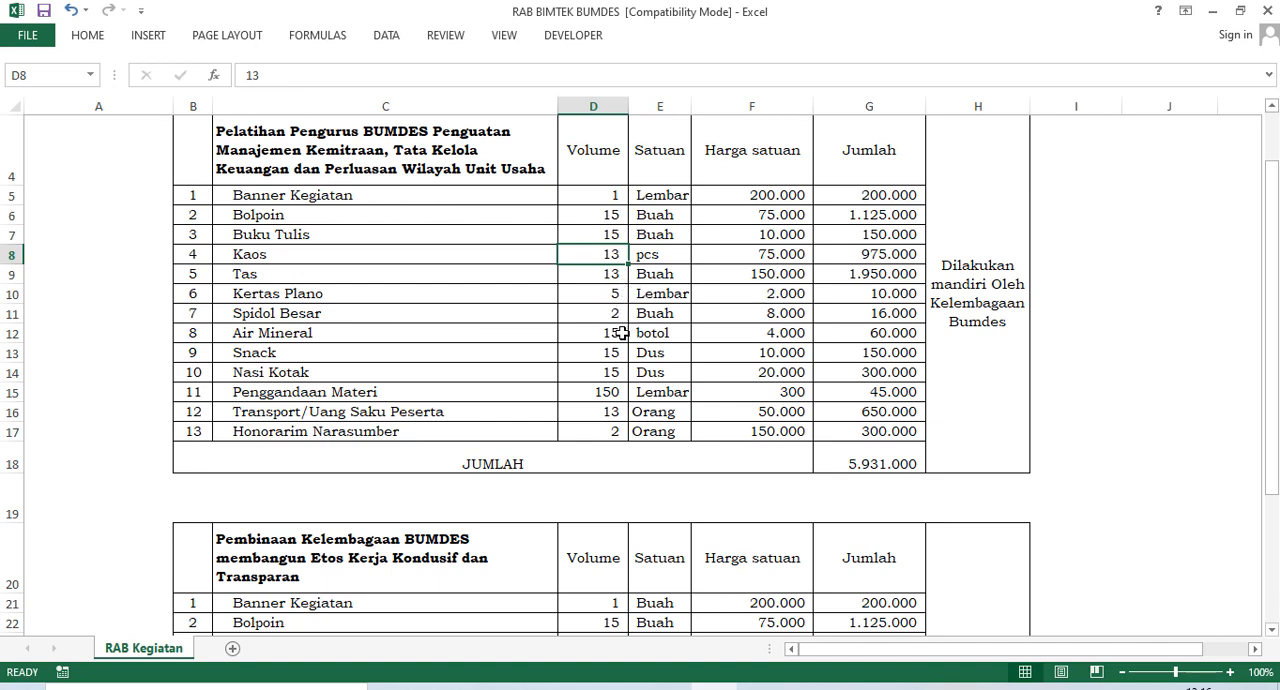
pyautogui.moveTo(622, 333); pyautogui.dragTo(680, 333)
pyautogui.click(314, 358)
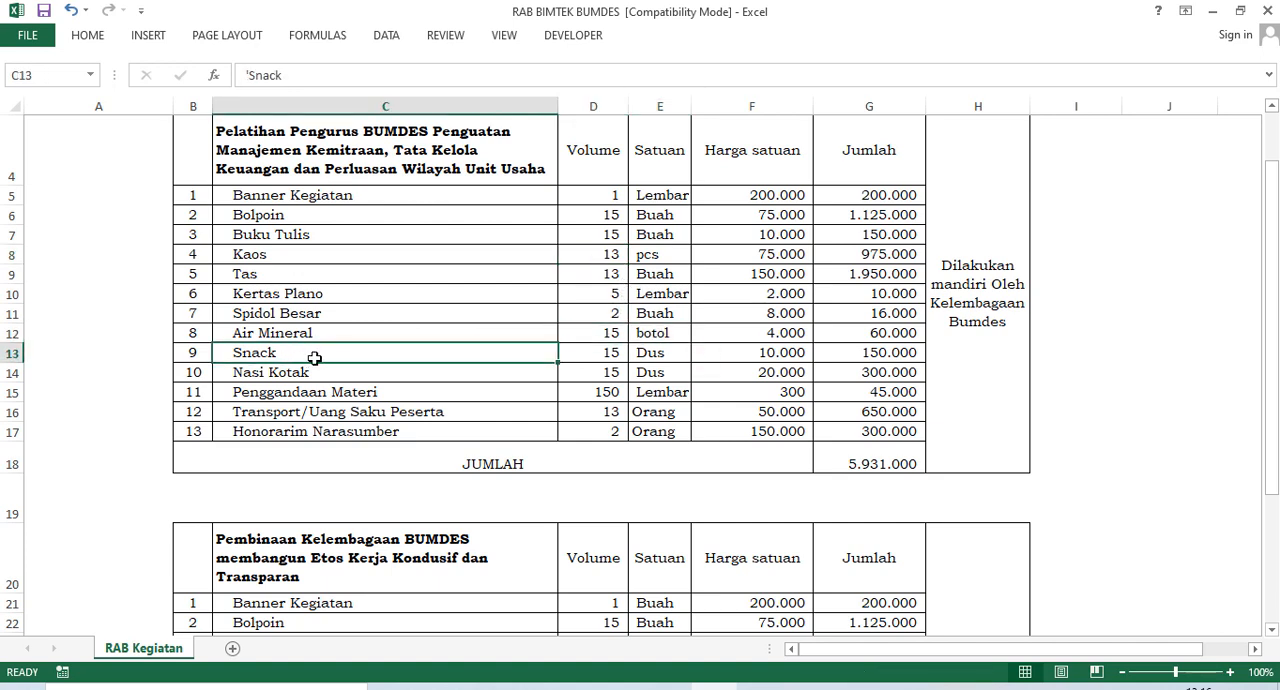
pyautogui.click(617, 356)
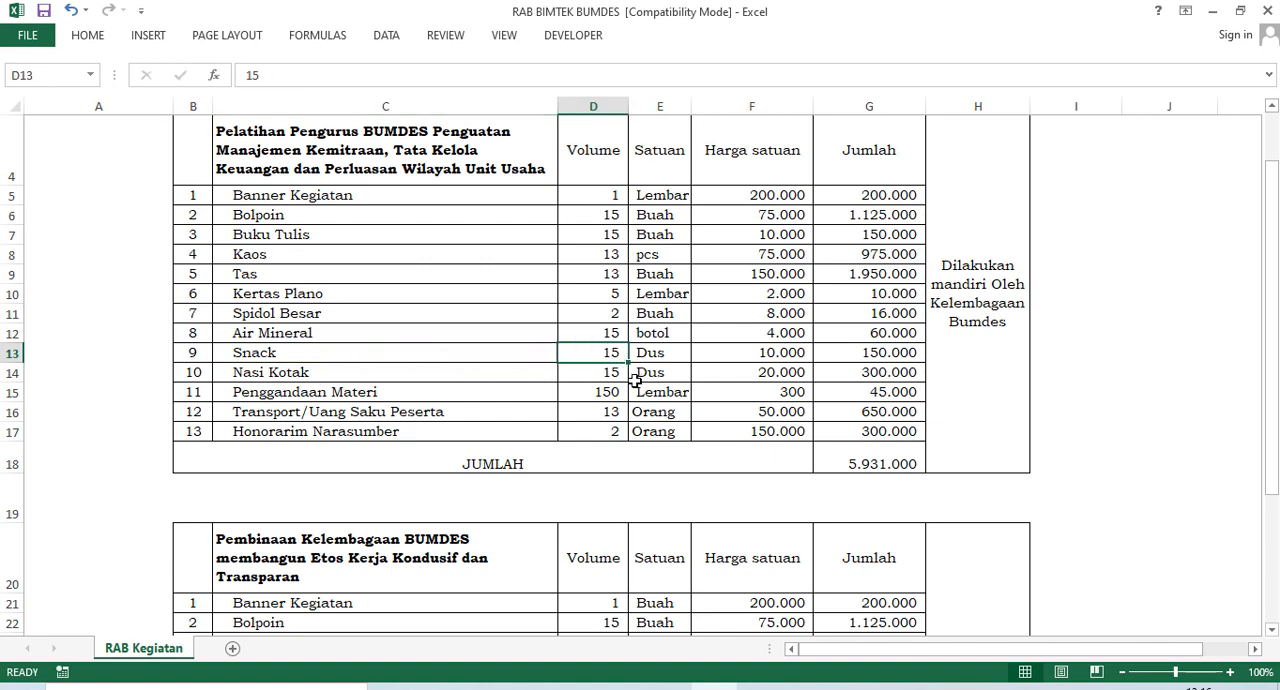
# Set the Harga satuan of Nasi Kotak to 25.000 and of Snack to 15.000 in the training budget.
pyautogui.click(783, 373)
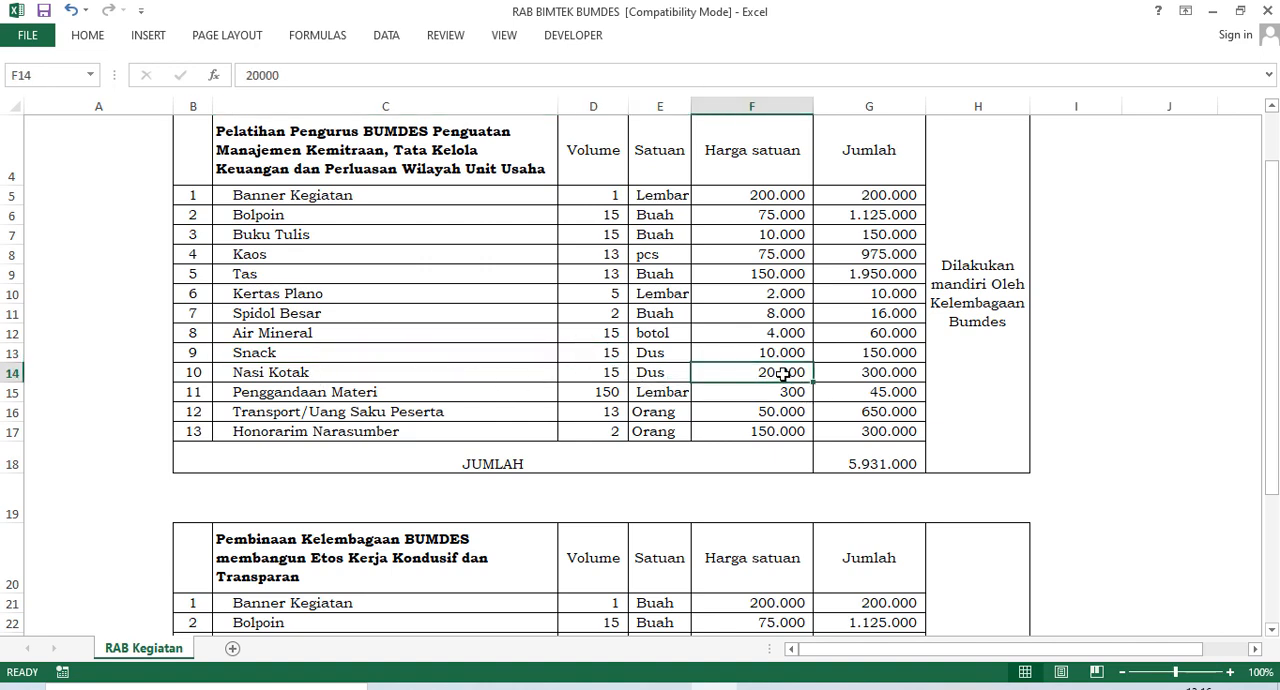
pyautogui.doubleClick(783, 373)
pyautogui.write('5')
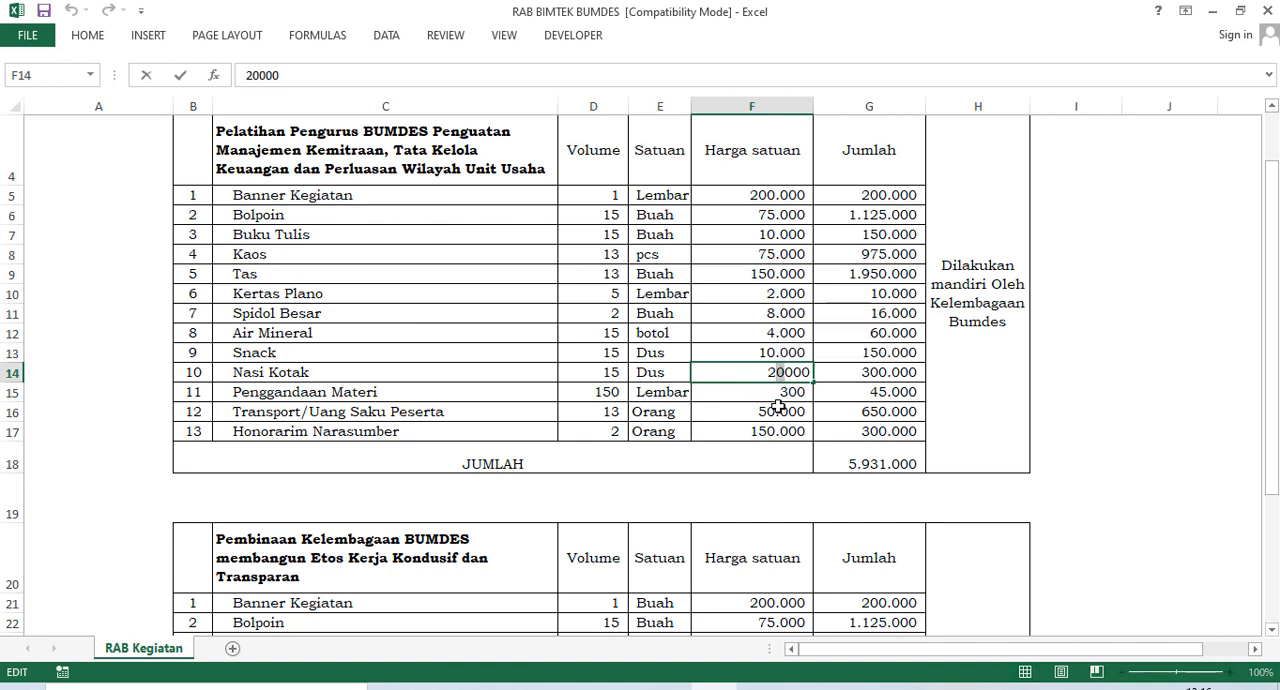
pyautogui.click(779, 407)
pyautogui.click(776, 355)
pyautogui.doubleClick(777, 355)
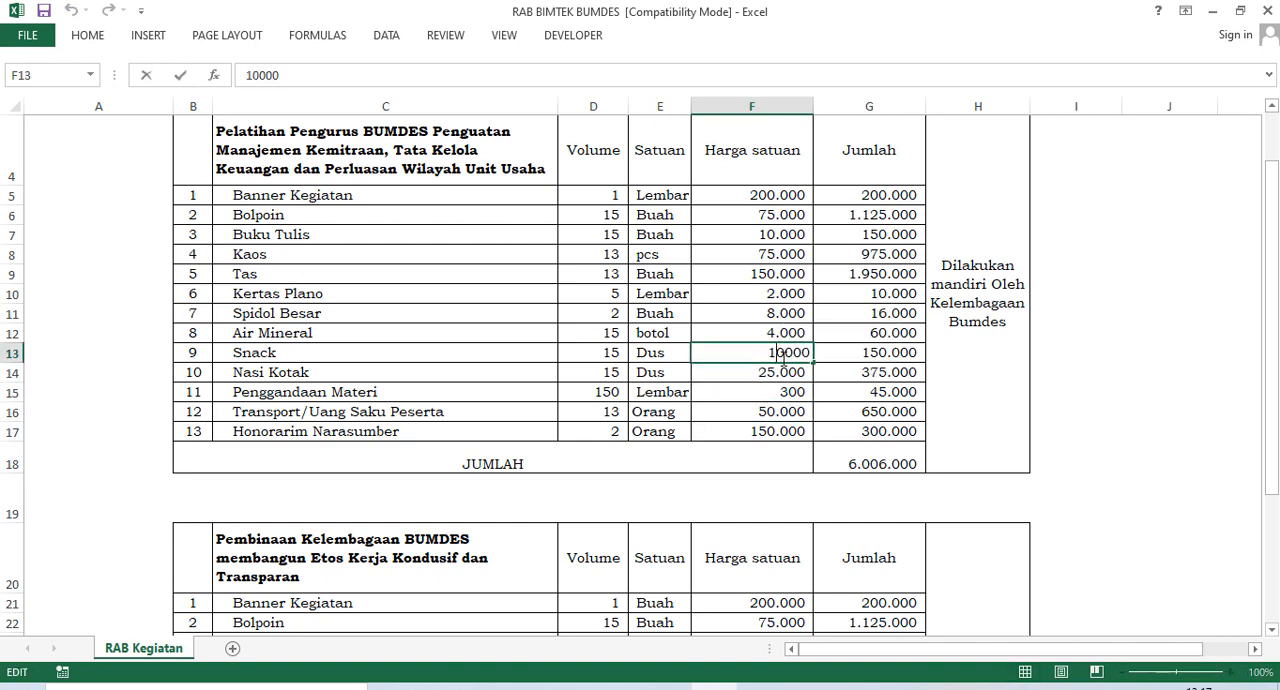
pyautogui.press('BackSpace')
pyautogui.write('5')
pyautogui.click(794, 409)
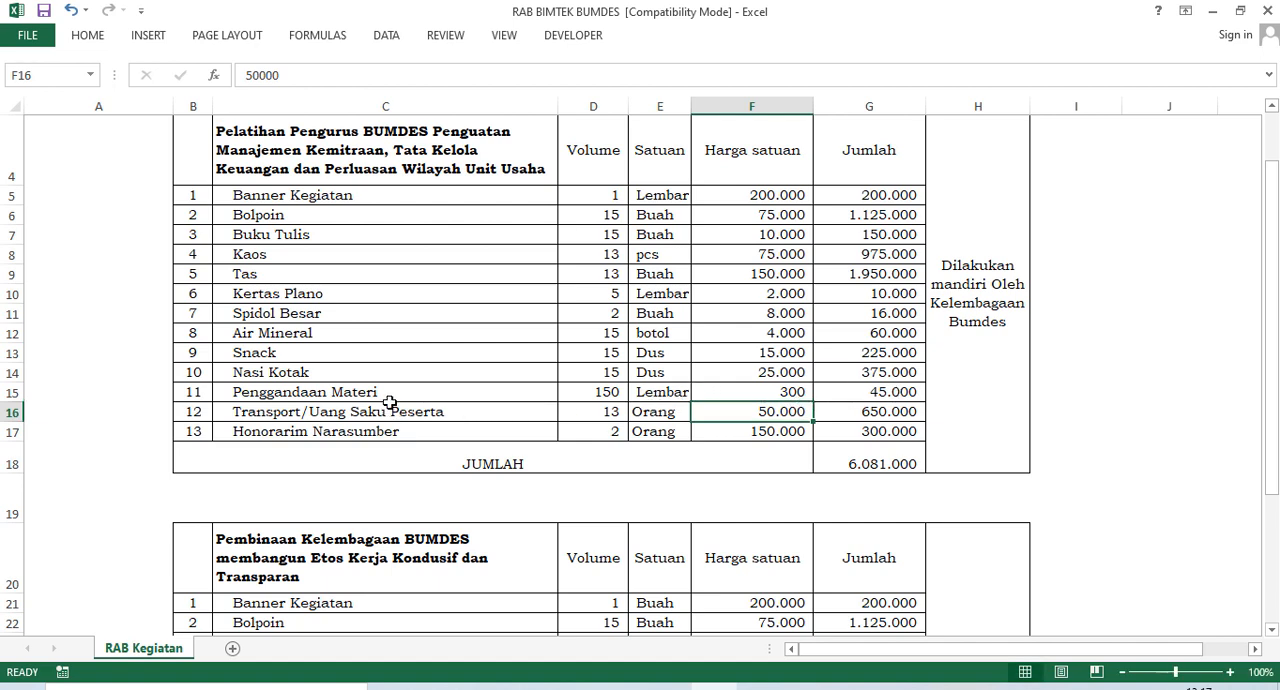
# Set the Volume of Penggandaan Materi in the training budget to 13.
pyautogui.doubleClick(617, 393)
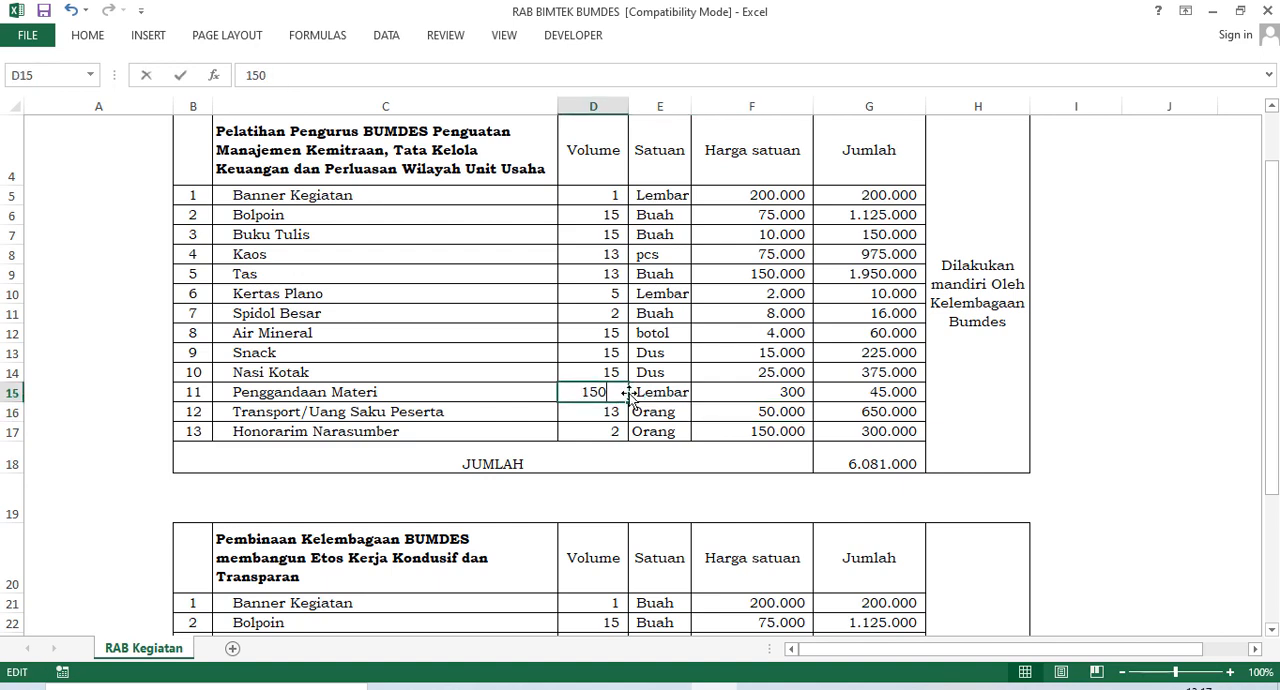
pyautogui.moveTo(617, 393); pyautogui.dragTo(586, 393)
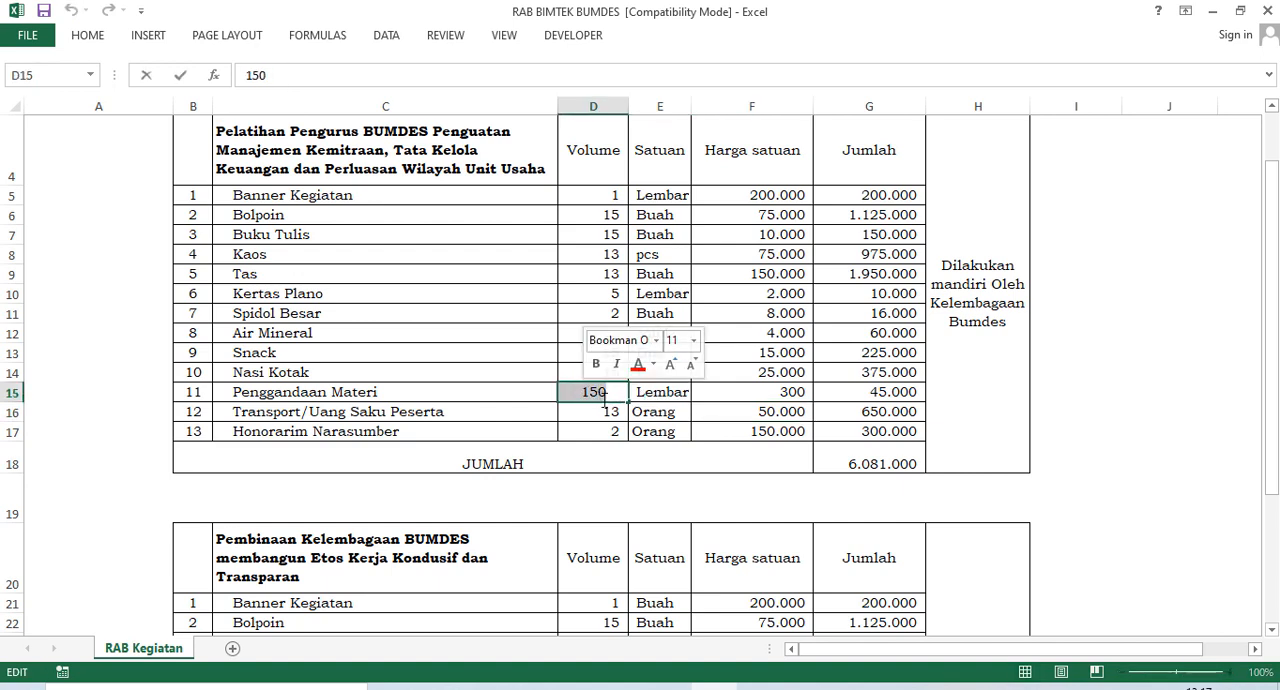
pyautogui.write('13')
pyautogui.click(668, 420)
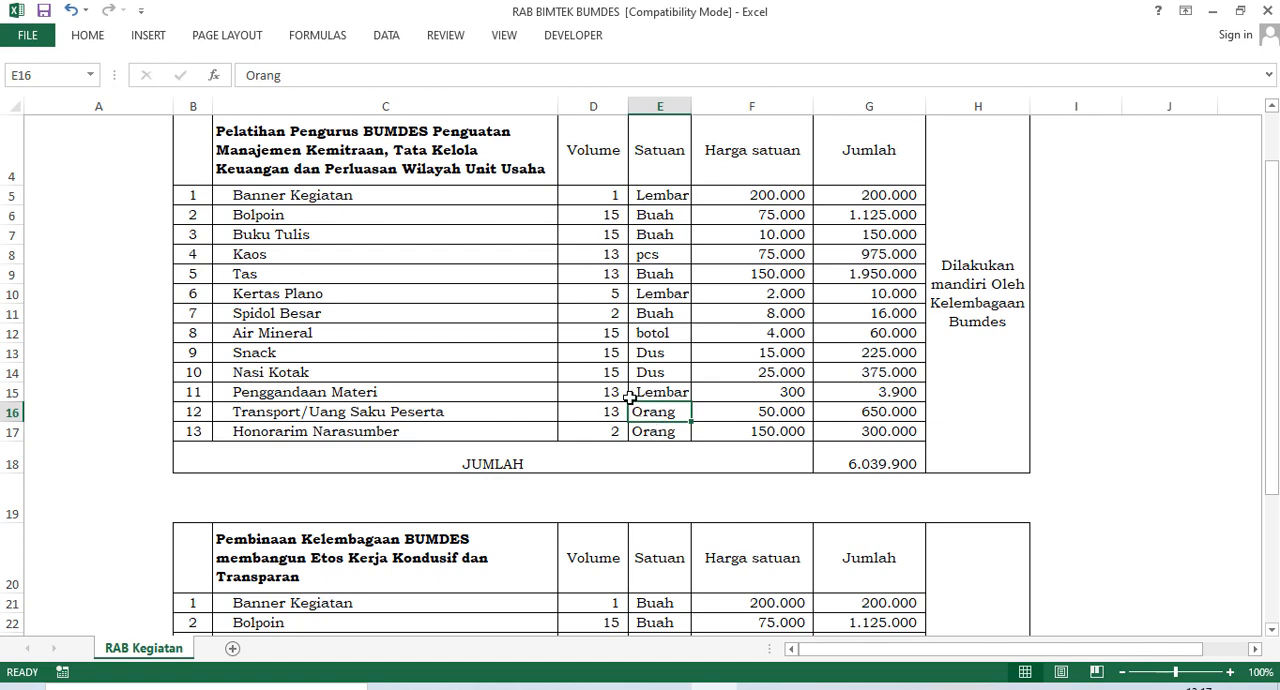
# Replace the Penggandaan Materi Volume in D15 with the formula =13*10.
pyautogui.click(625, 396)
pyautogui.doubleClick(625, 396)
pyautogui.moveTo(625, 396); pyautogui.dragTo(563, 392)
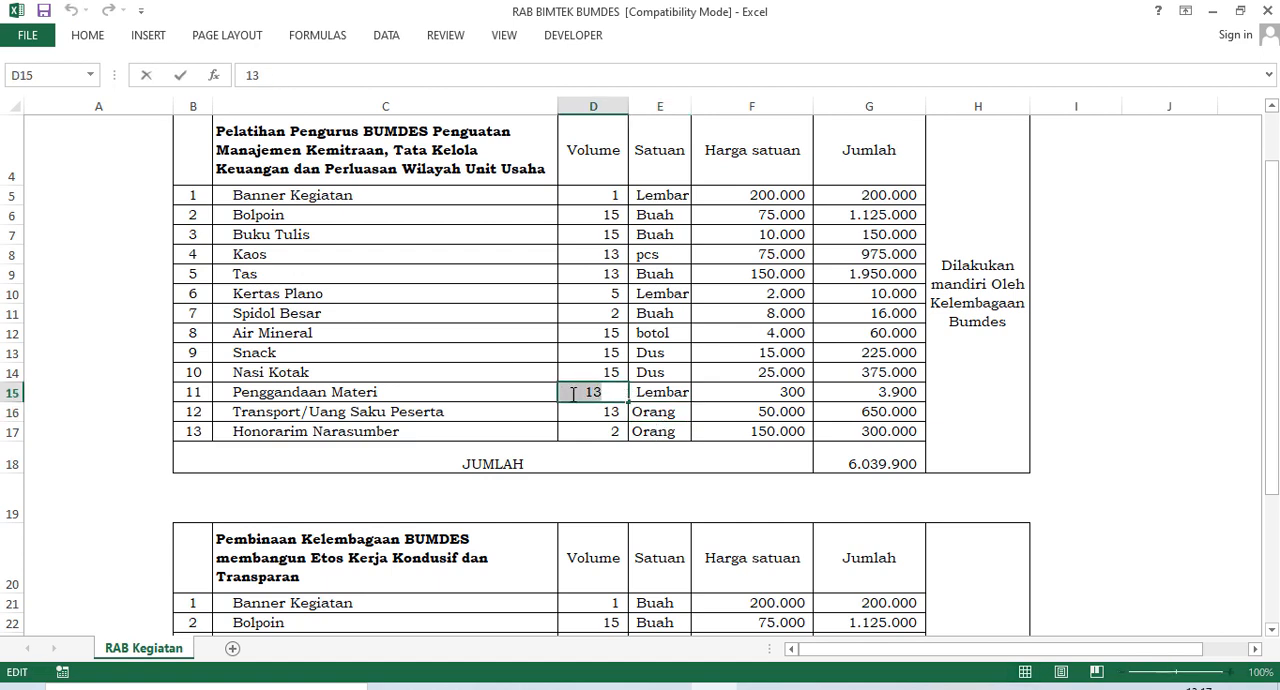
pyautogui.write('=')
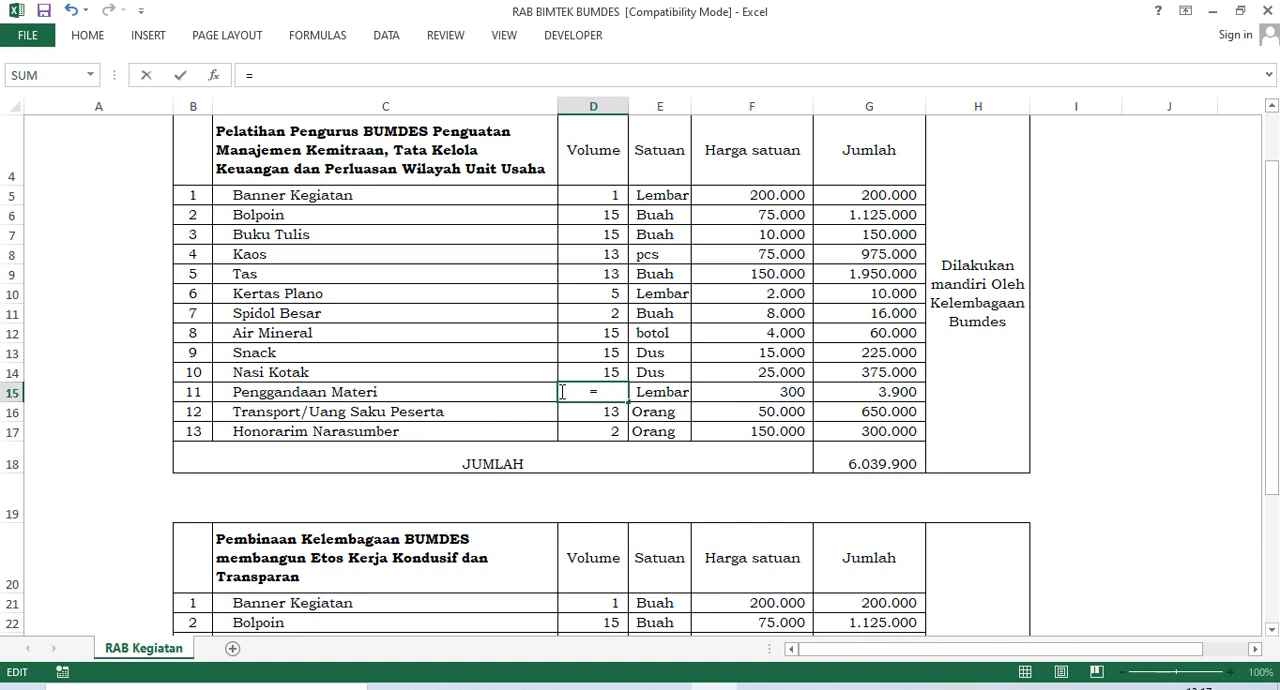
pyautogui.write('13810')
pyautogui.press('BackSpace')
pyautogui.press('BackSpace')
pyautogui.press('BackSpace')
pyautogui.write('*10')
pyautogui.press('Return')
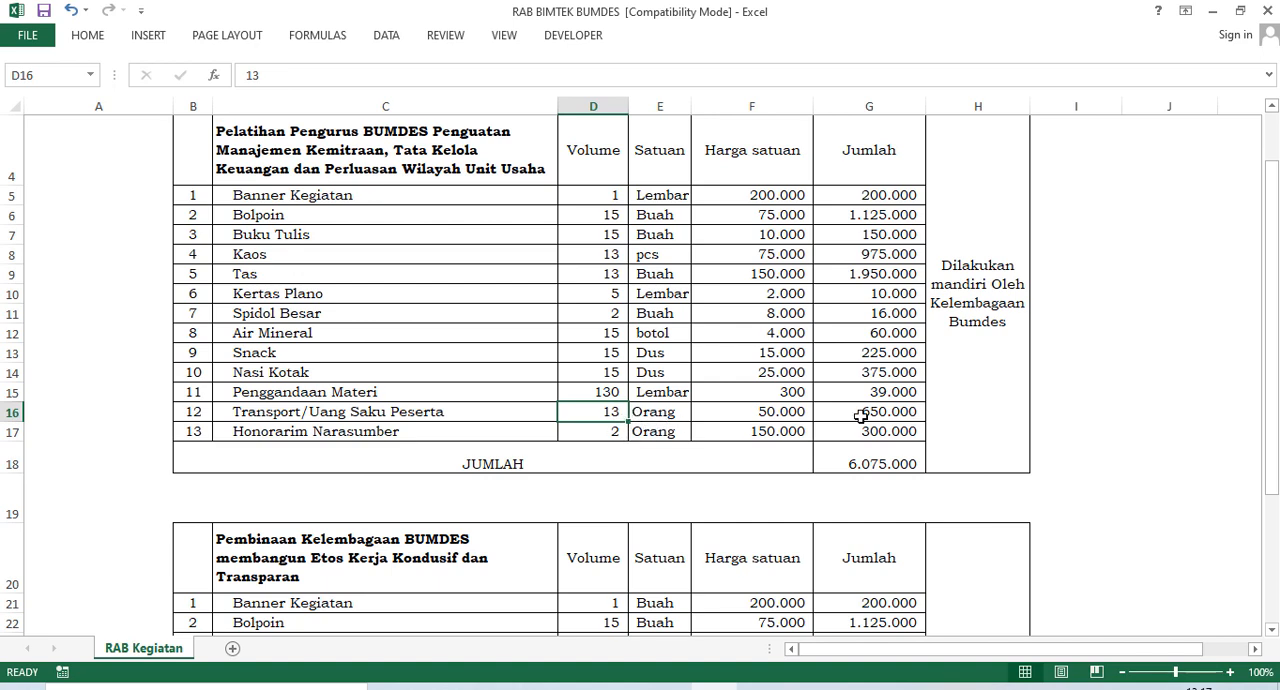
# Set the Harga satuan of Transport/Uang Saku Peserta in the training budget to 100.000.
pyautogui.doubleClick(784, 411)
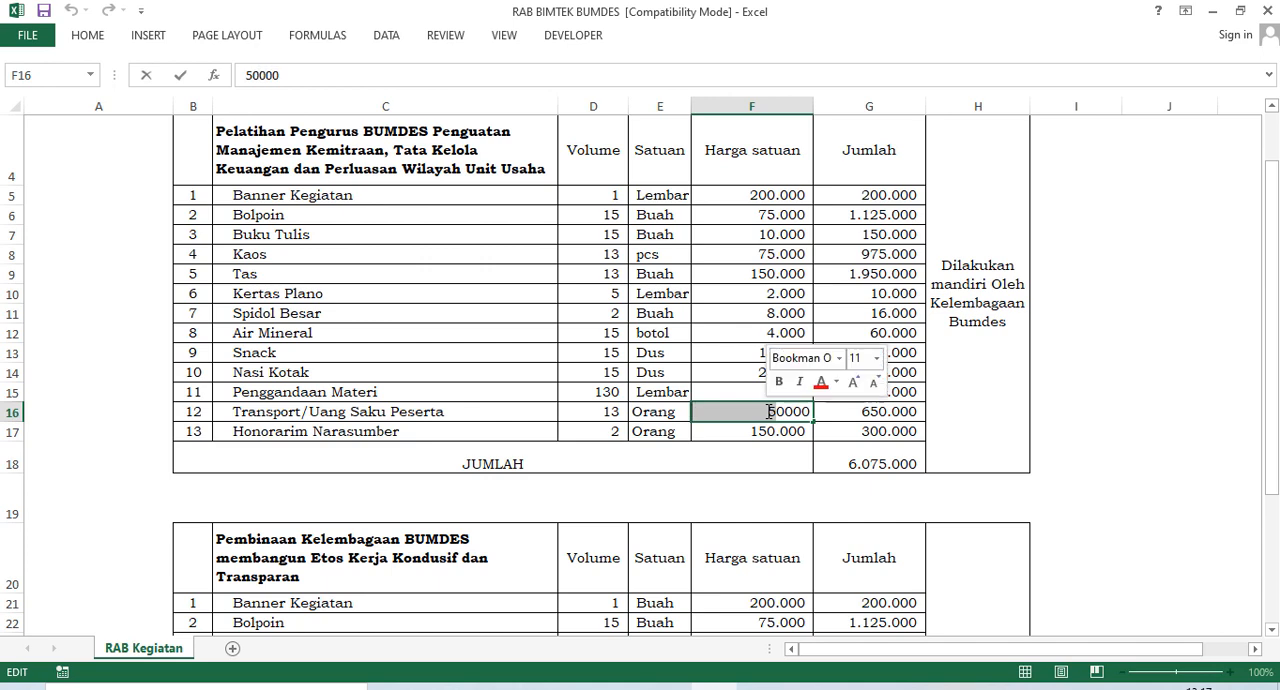
pyautogui.write('10')
pyautogui.click(810, 489)
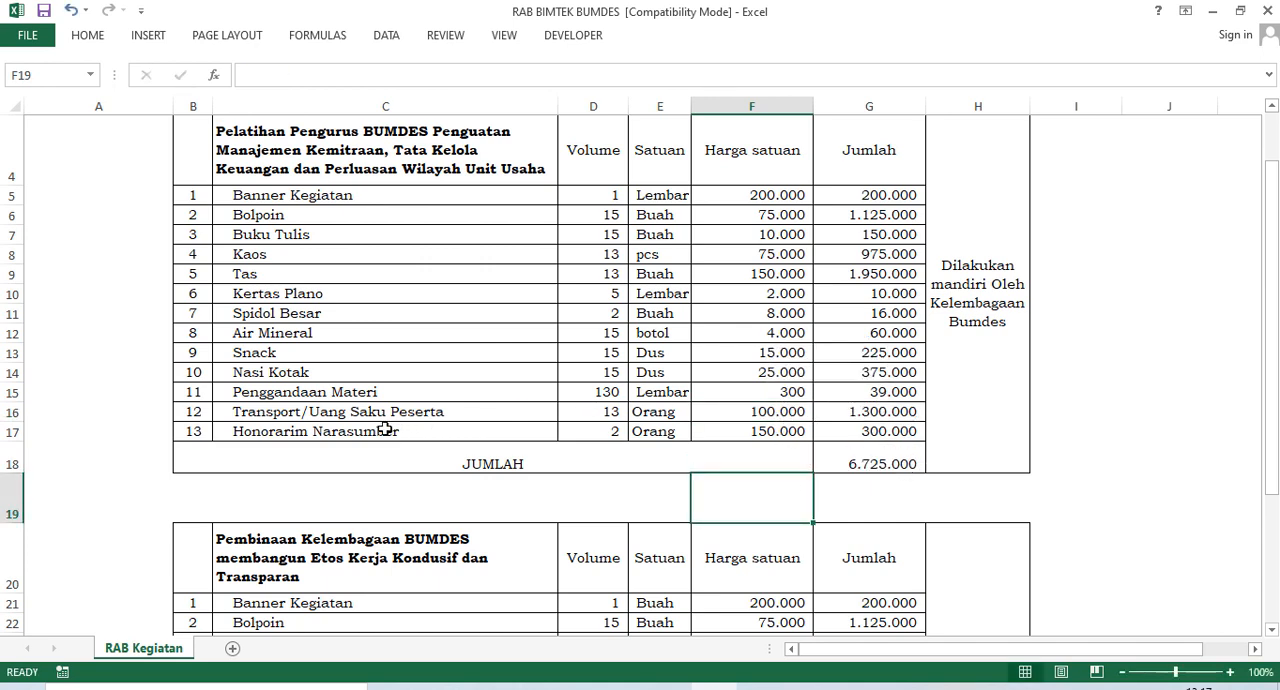
# Correct the spelling of item 13 in the training budget to Honorarium Narasumber.
pyautogui.doubleClick(298, 434)
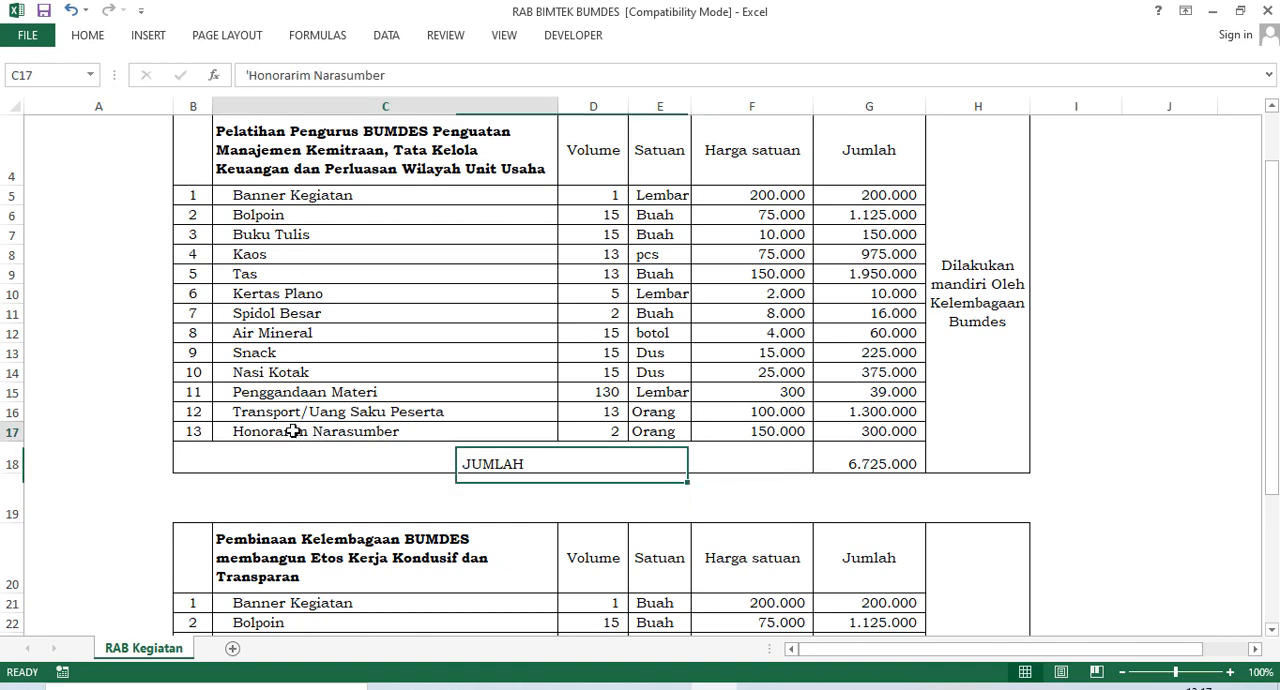
pyautogui.write('u')
pyautogui.press('Return')
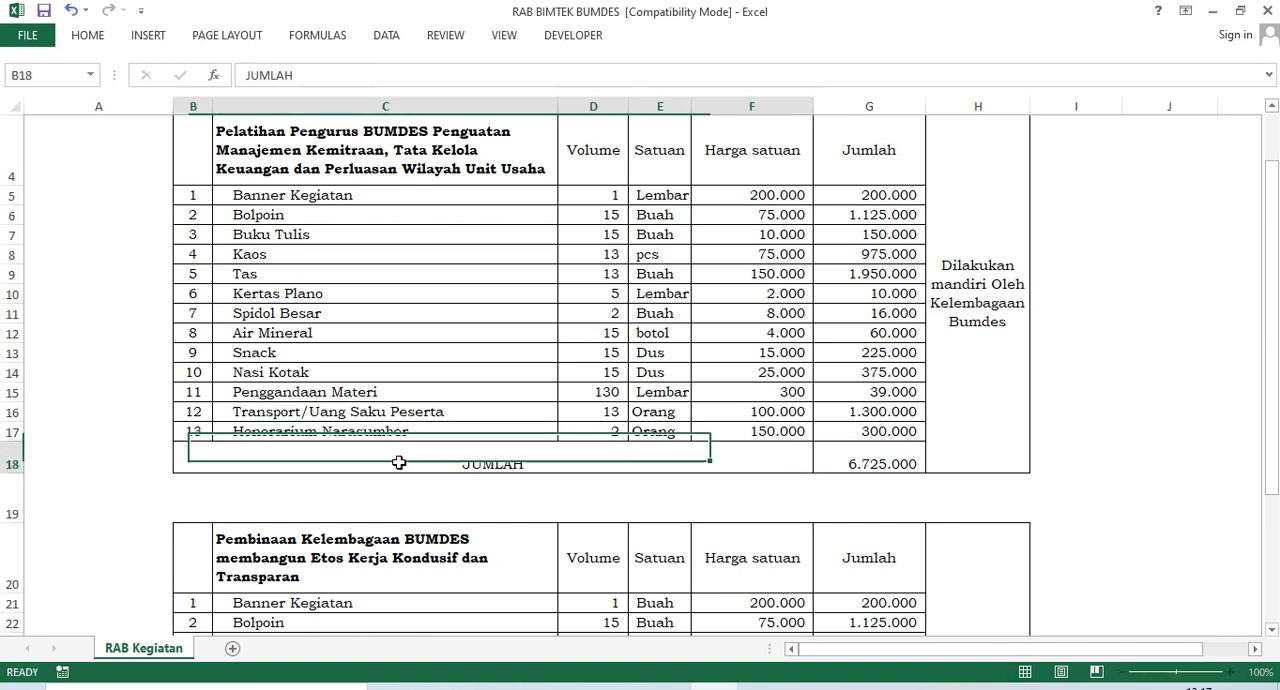
# Set the Harga satuan of Honorarium Narasumber in the training budget to 250.000.
pyautogui.click(618, 431)
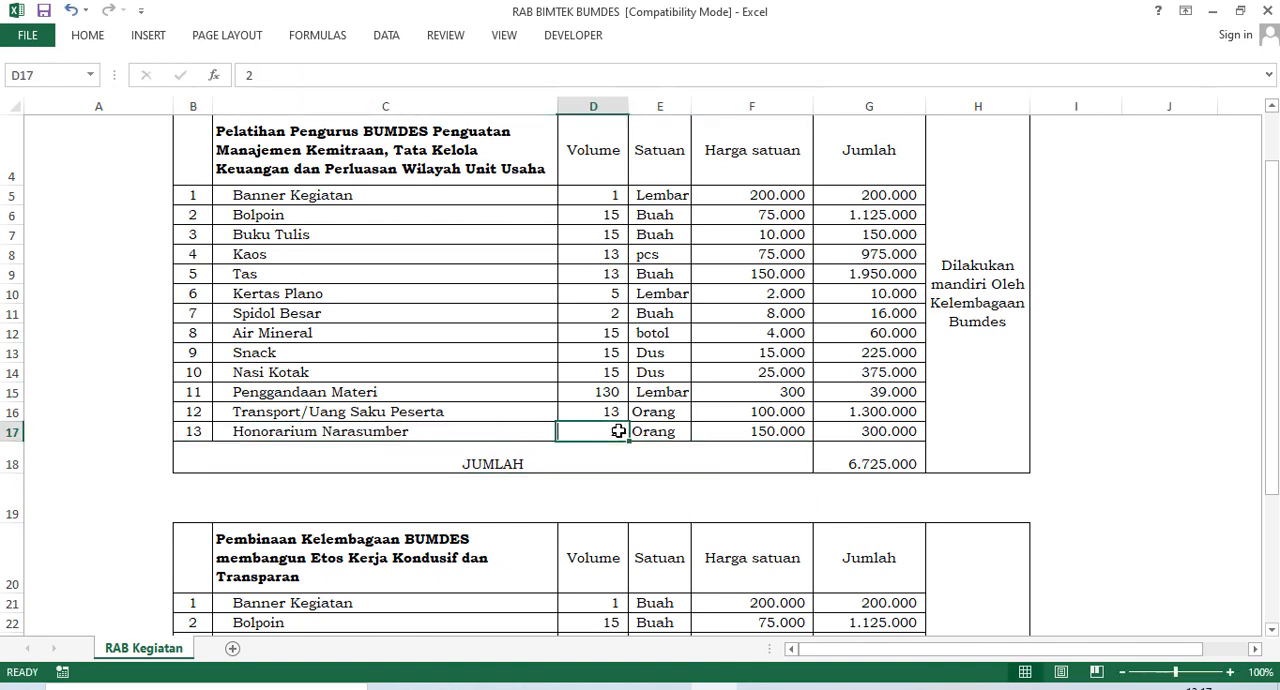
pyautogui.click(775, 433)
pyautogui.doubleClick(767, 433)
pyautogui.doubleClick(767, 433)
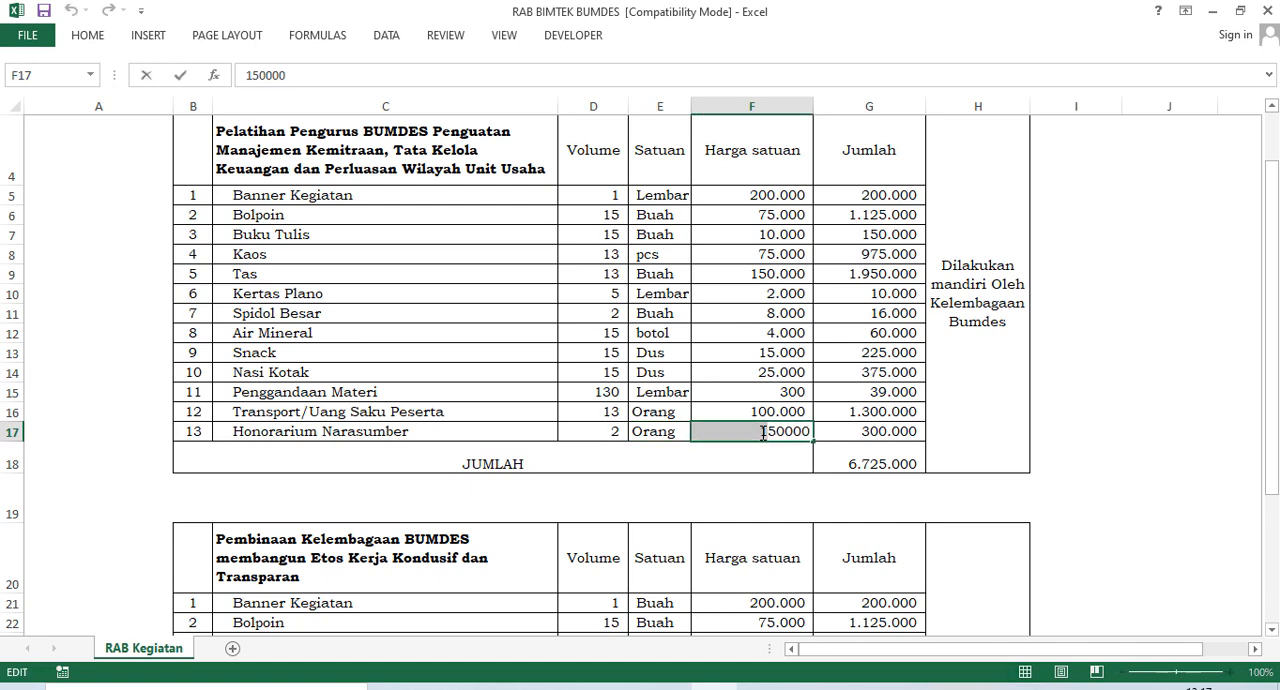
pyautogui.write('250000')
pyautogui.press('Return')
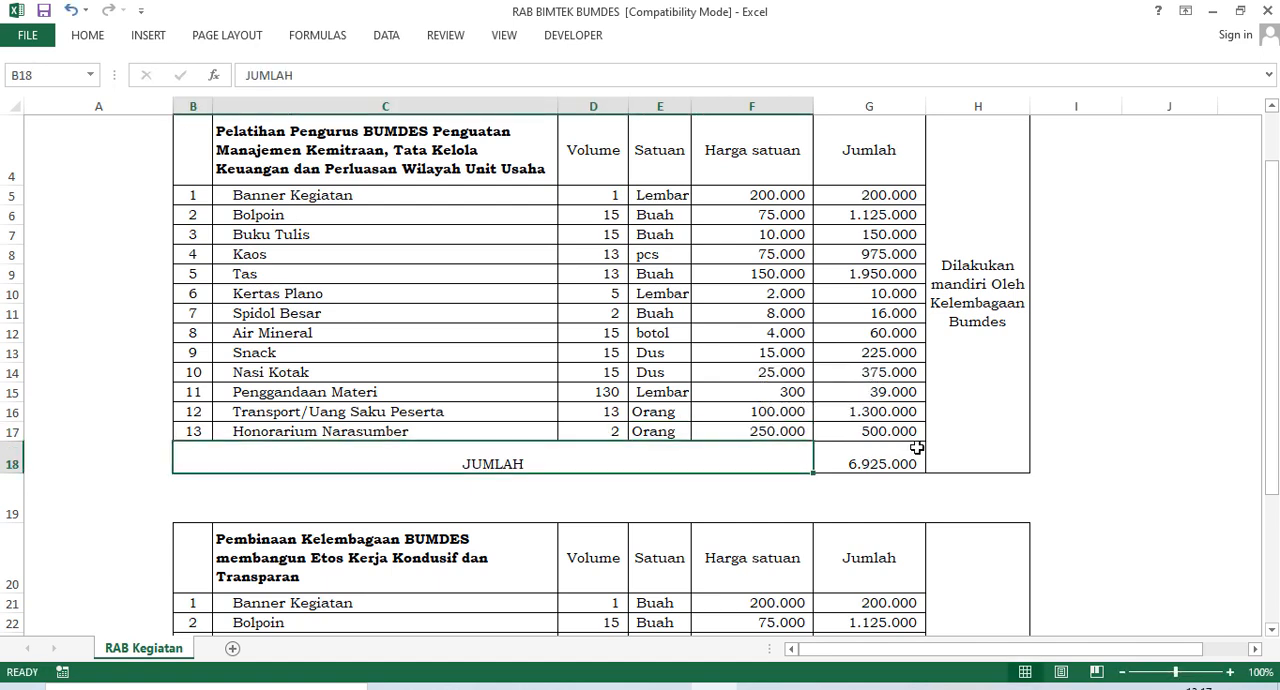
# Review the full Pelatihan Pengurus BUMDES and Pembinaan Kelembagaan BUMDES budget tables, including their totals and the notes on who carries out each activity.
pyautogui.scroll(1, 416, 389)
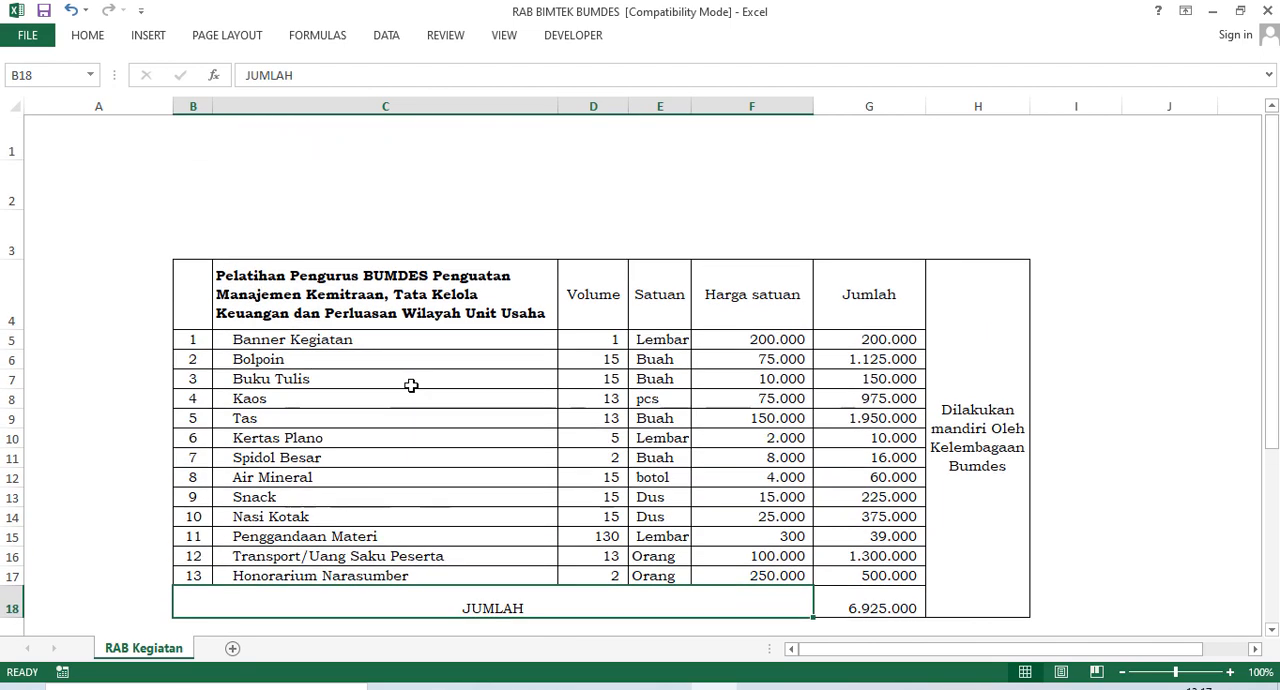
pyautogui.moveTo(200, 289); pyautogui.dragTo(921, 605)
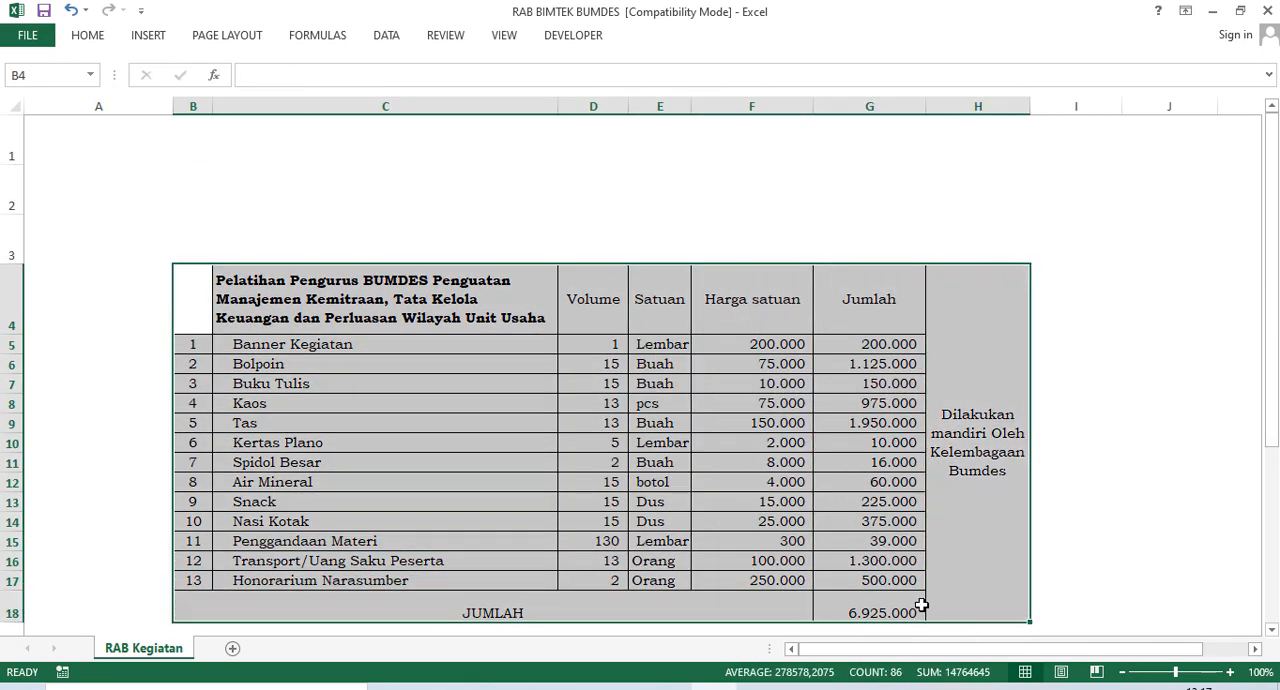
pyautogui.click(605, 608)
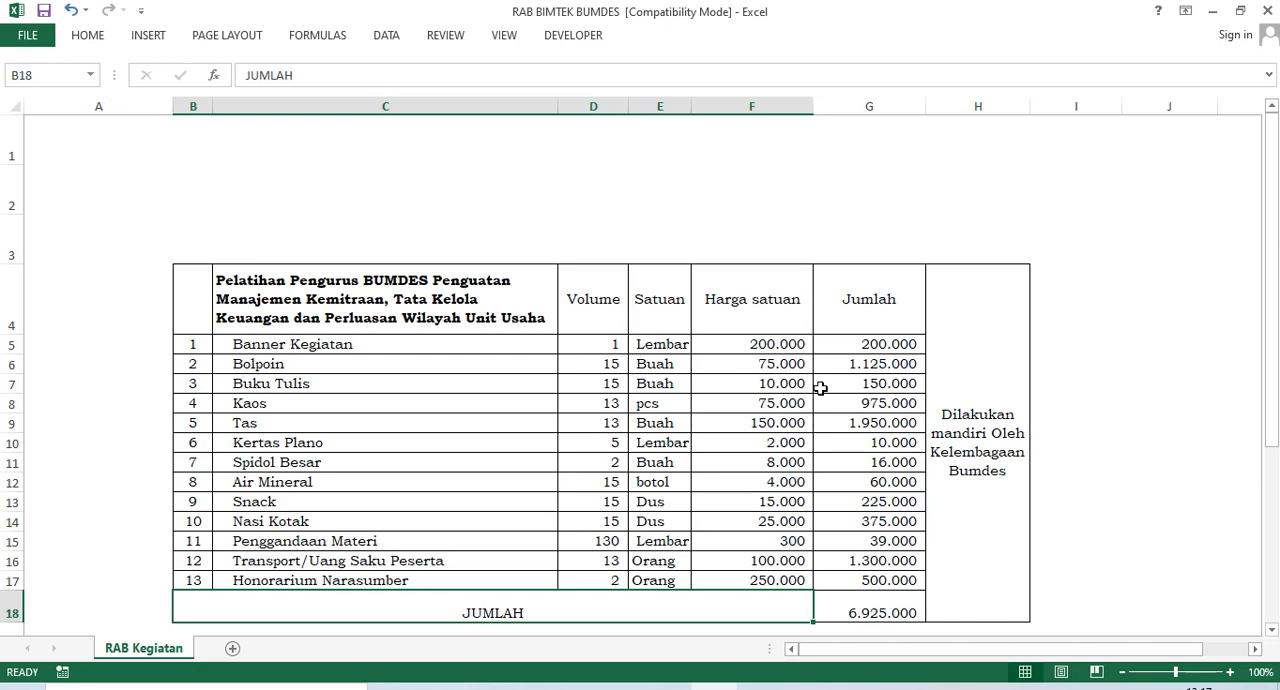
pyautogui.scroll(-1, 880, 410)
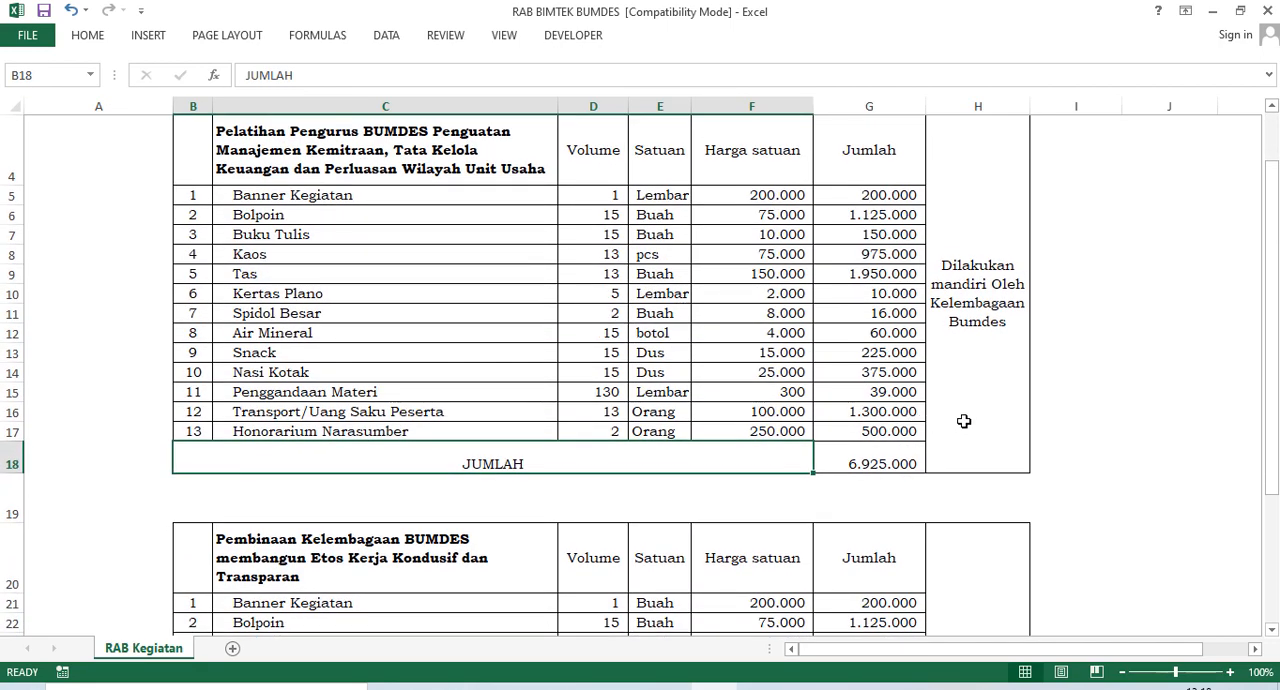
pyautogui.scroll(-4, 960, 412)
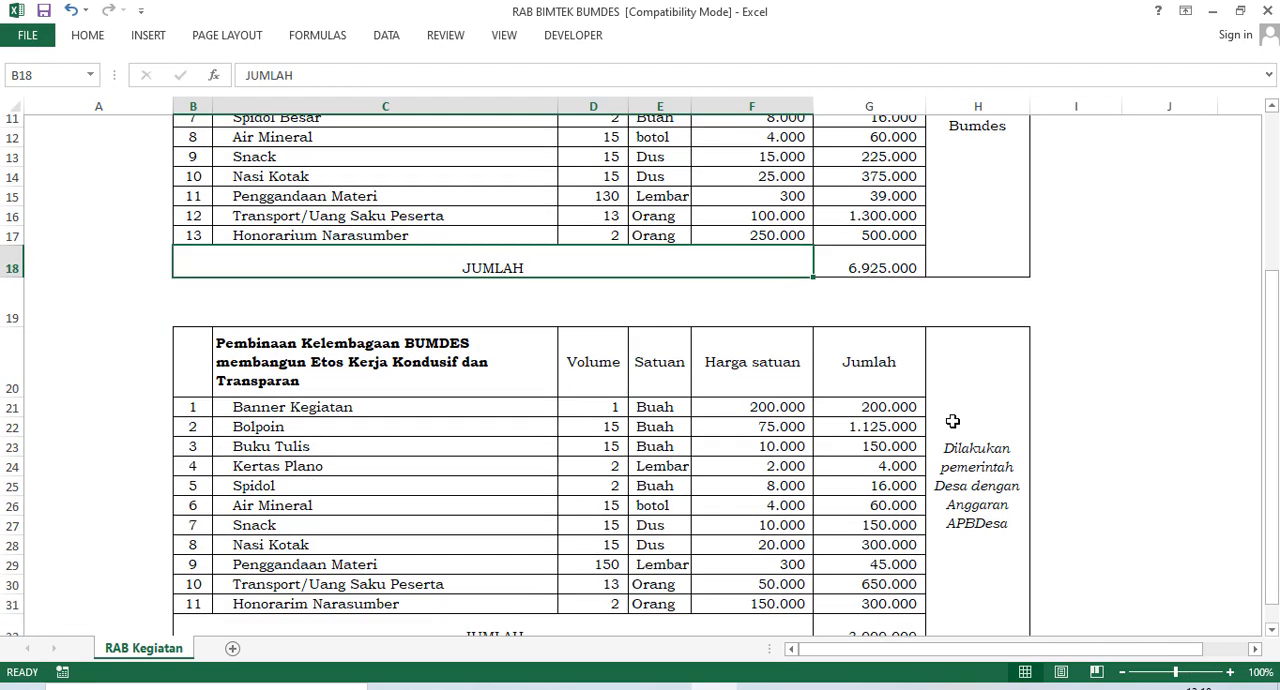
pyautogui.moveTo(218, 271); pyautogui.dragTo(976, 535)
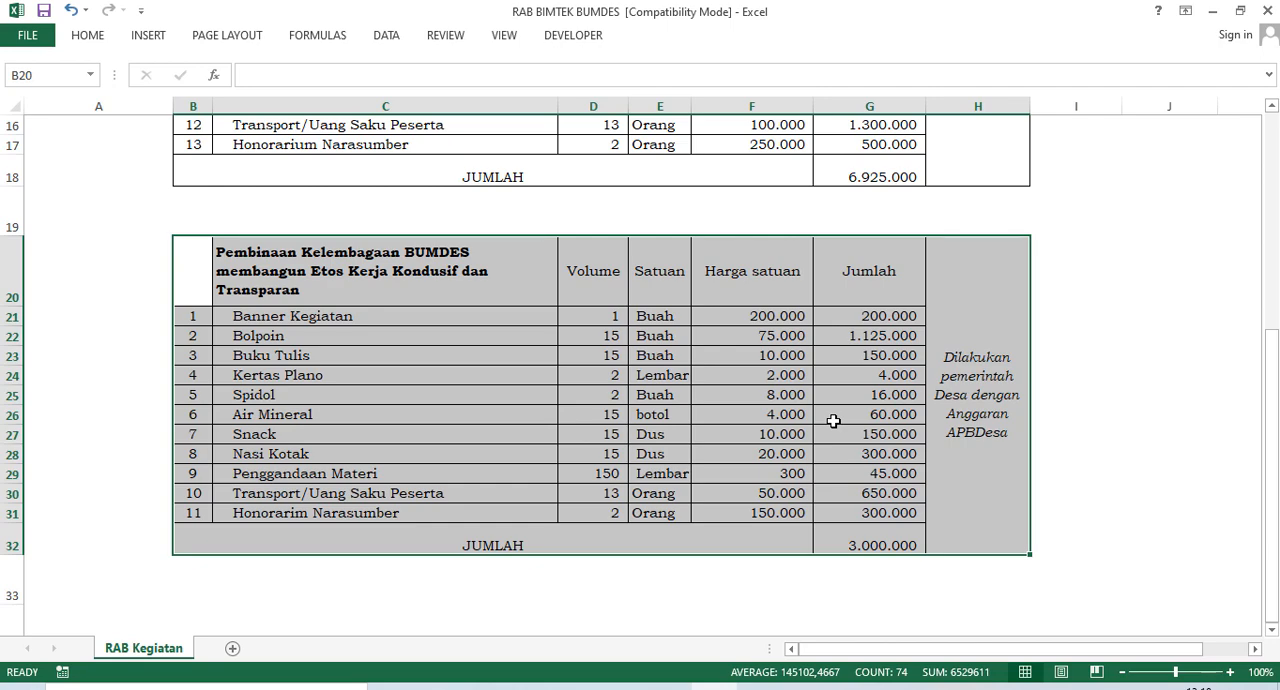
pyautogui.scroll(1, 710, 423)
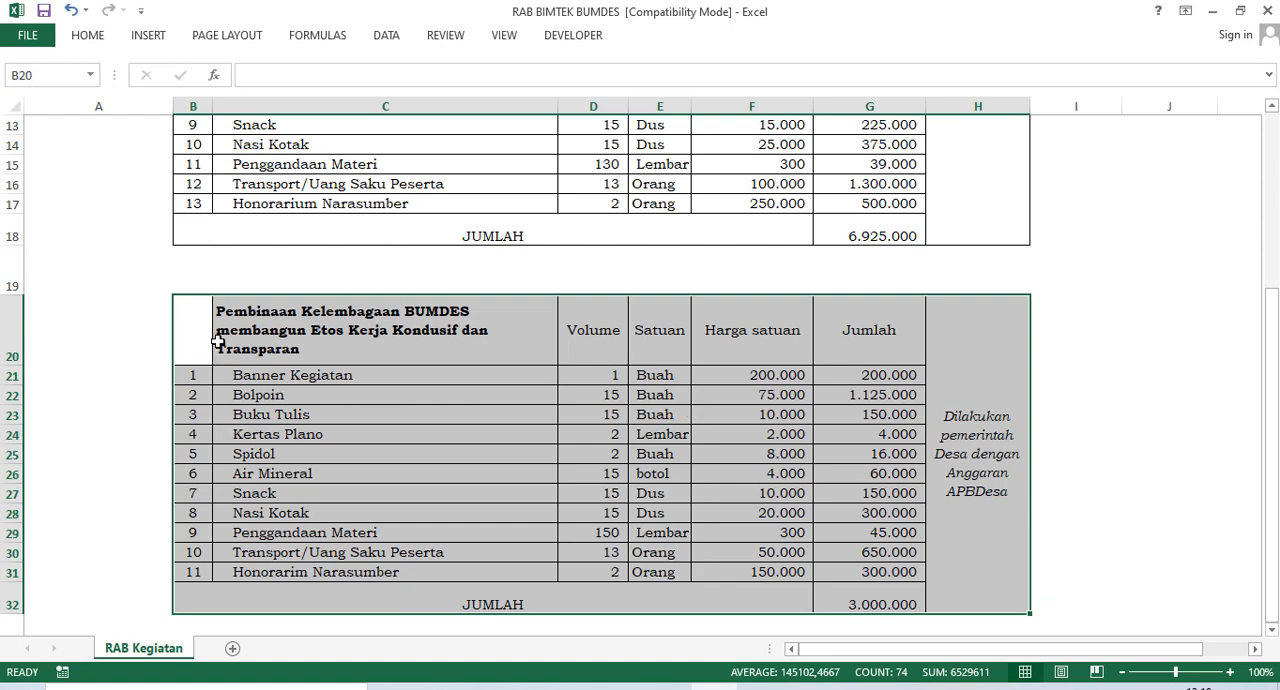
pyautogui.click(981, 553)
pyautogui.scroll(4, 655, 526)
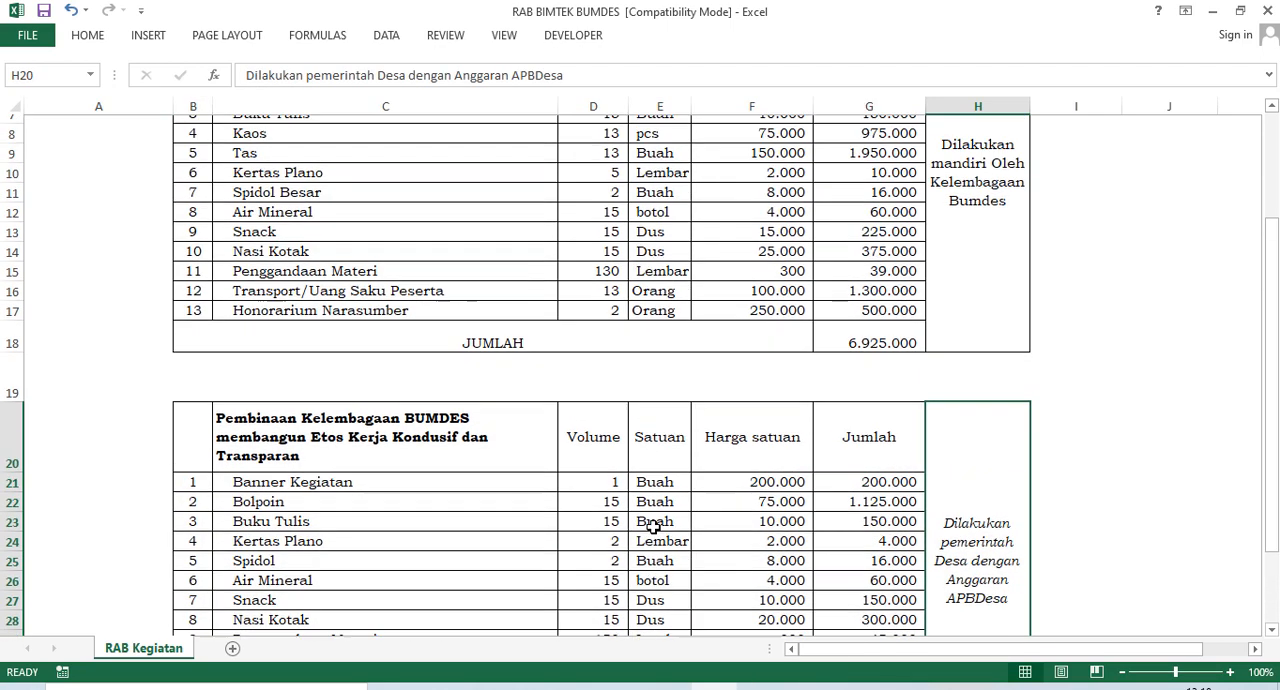
pyautogui.scroll(1, 651, 528)
pyautogui.scroll(-2, 731, 406)
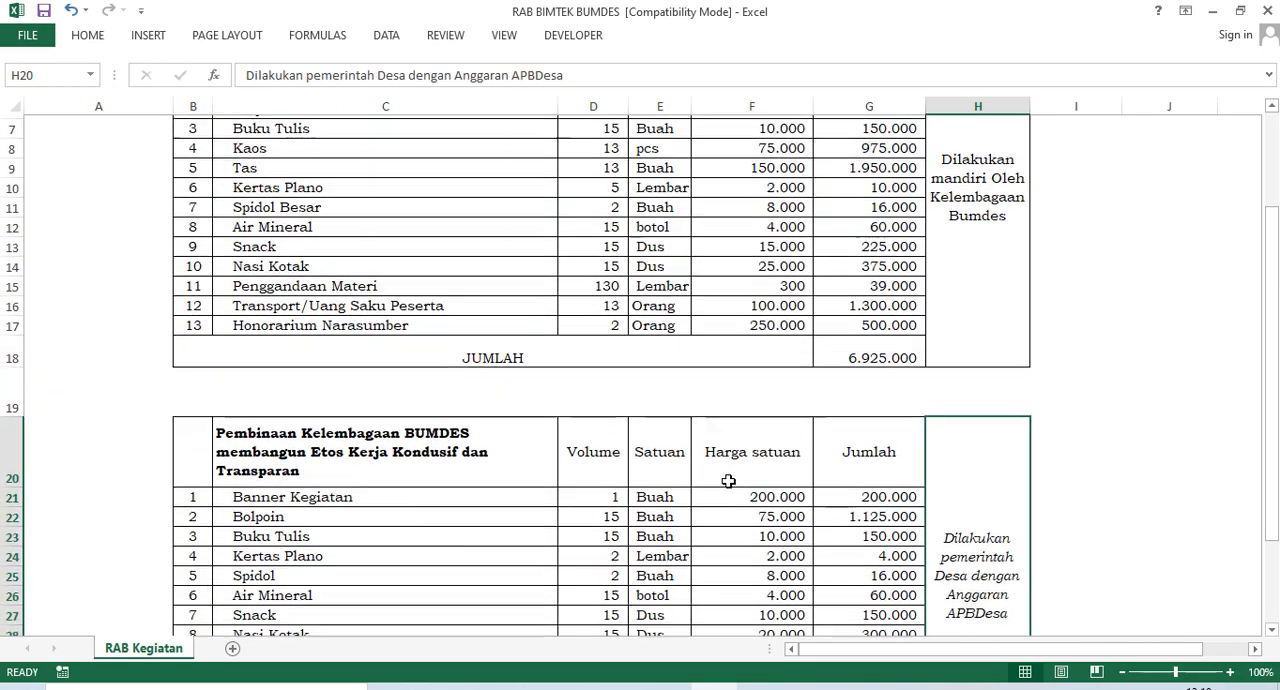
pyautogui.scroll(2, 700, 519)
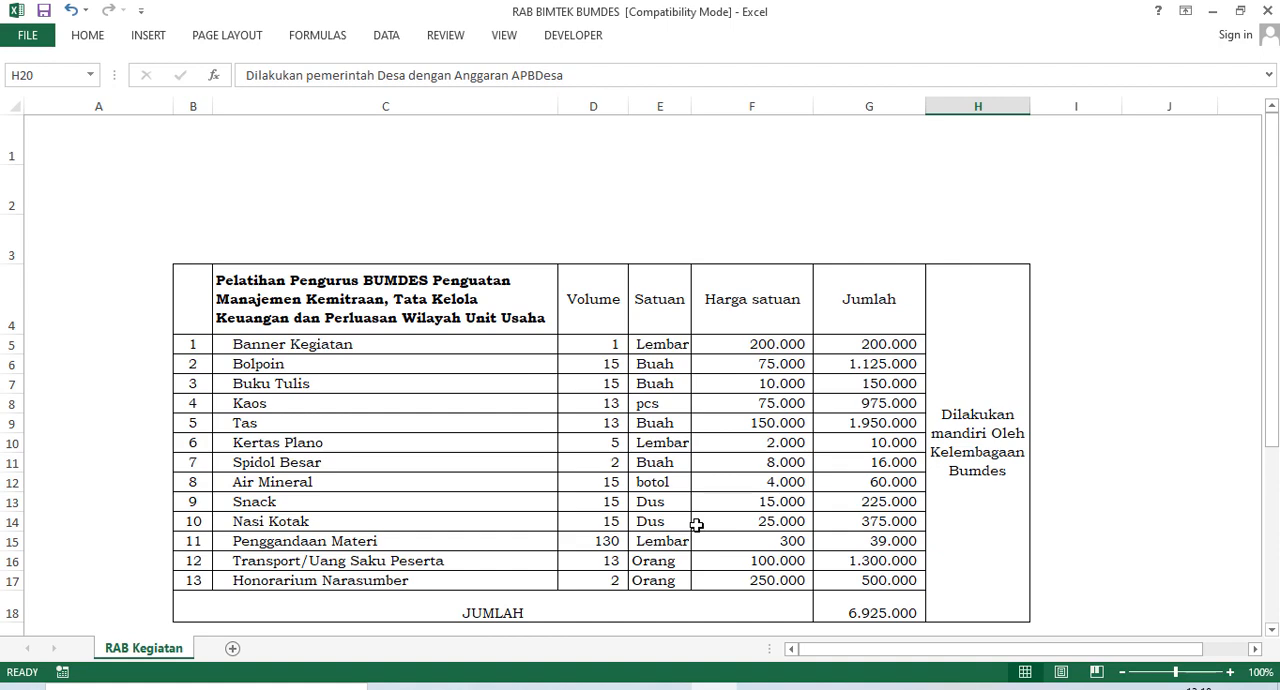
pyautogui.scroll(-2, 697, 525)
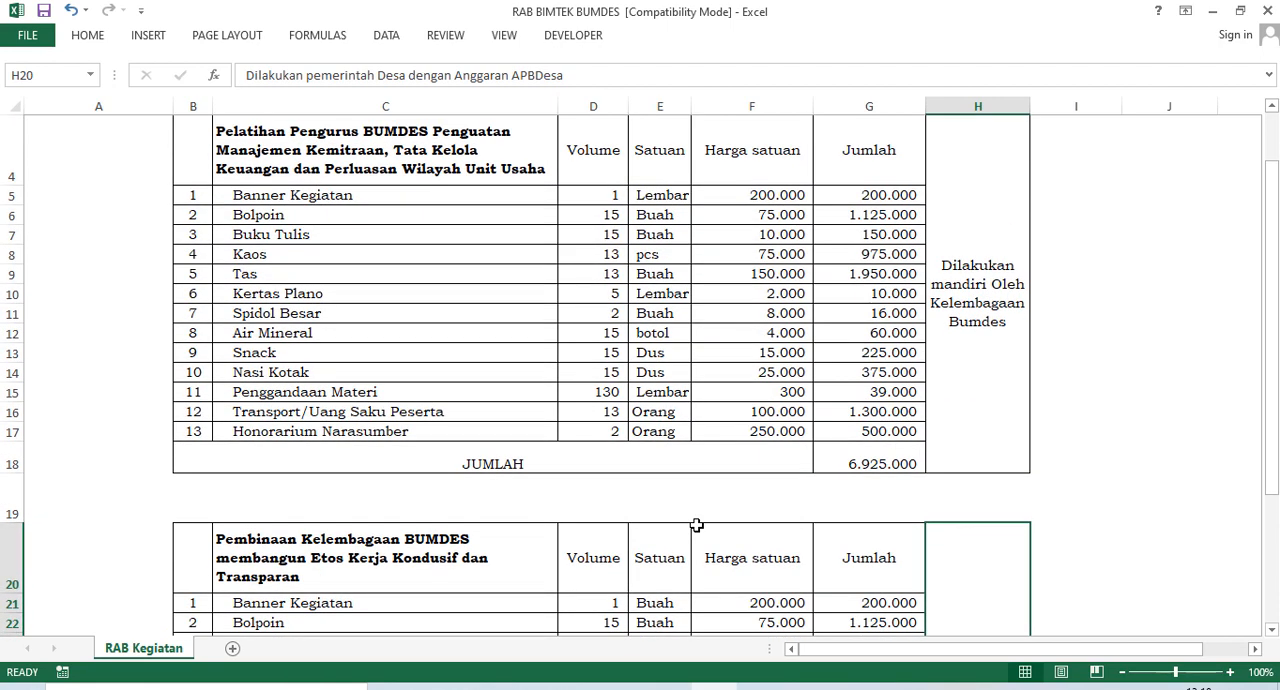